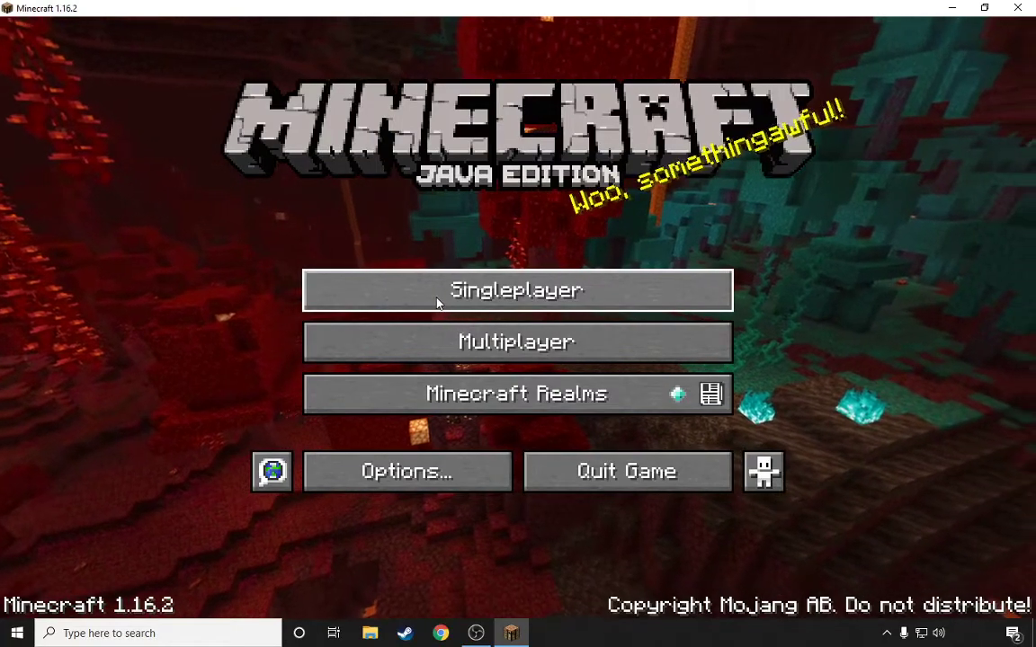
Open the singleplayer world "My first Java world!" for play
left_click(439, 302)
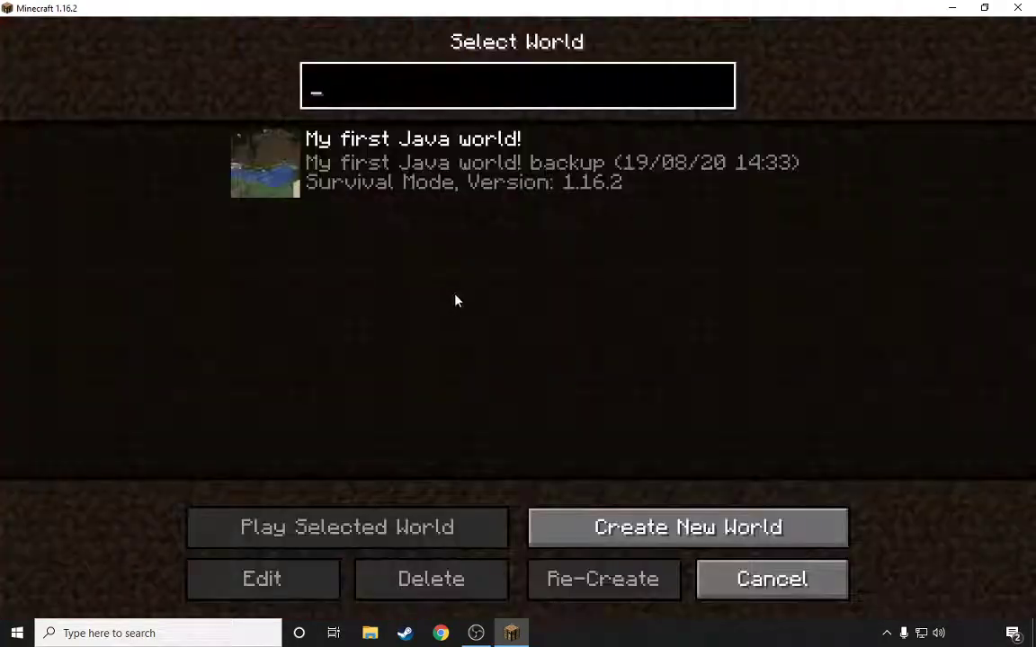
mouse_move(259, 153)
left_click(262, 160)
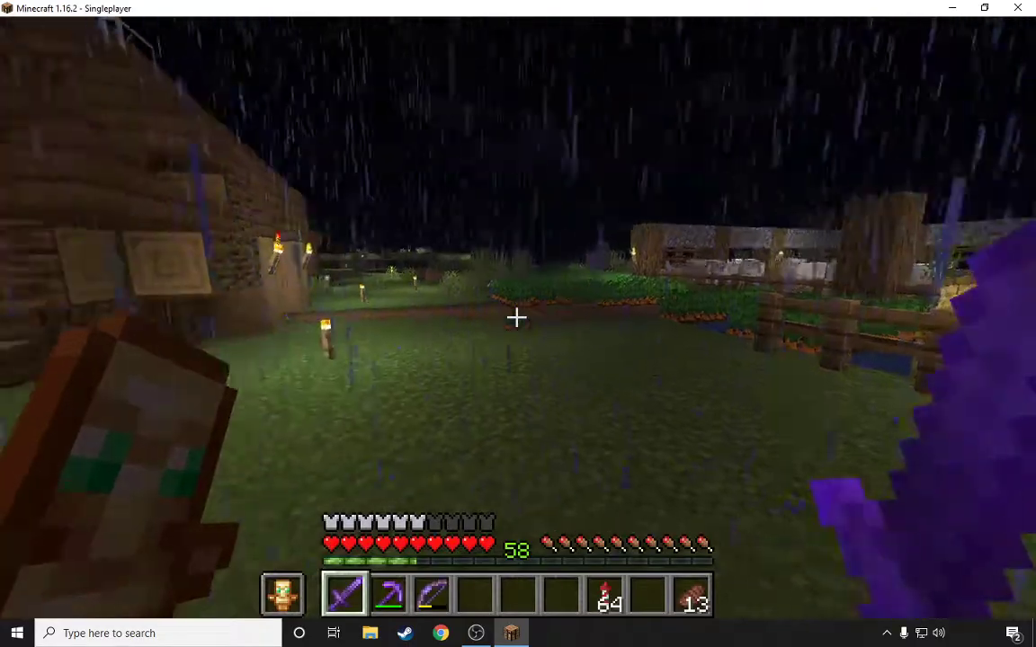
Walk around the house and crop fields in the world, and leave it for the title screen
key("w")
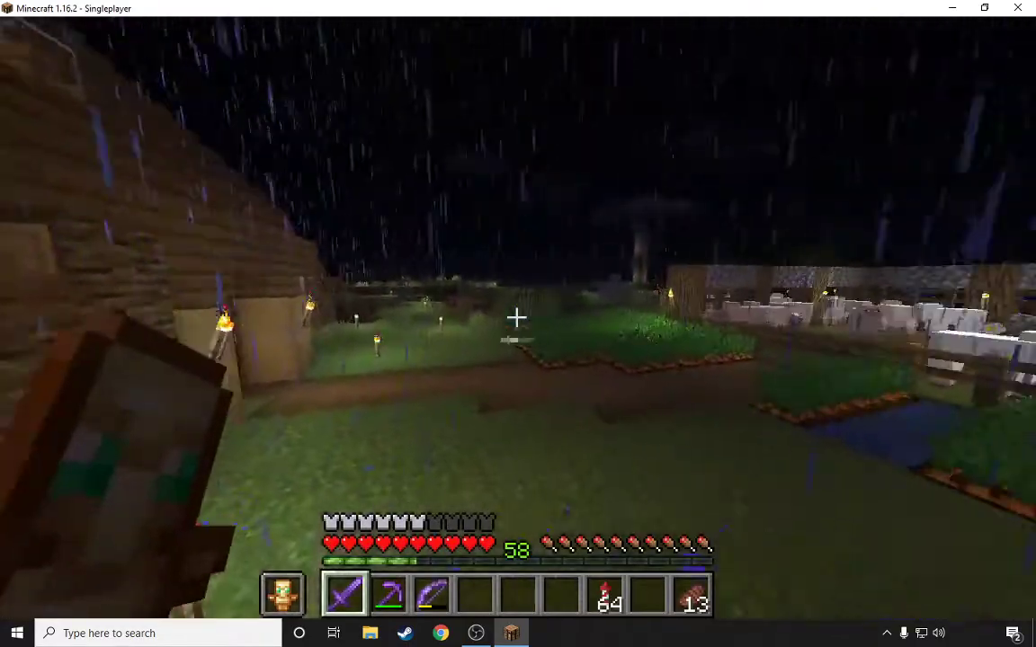
key("w")
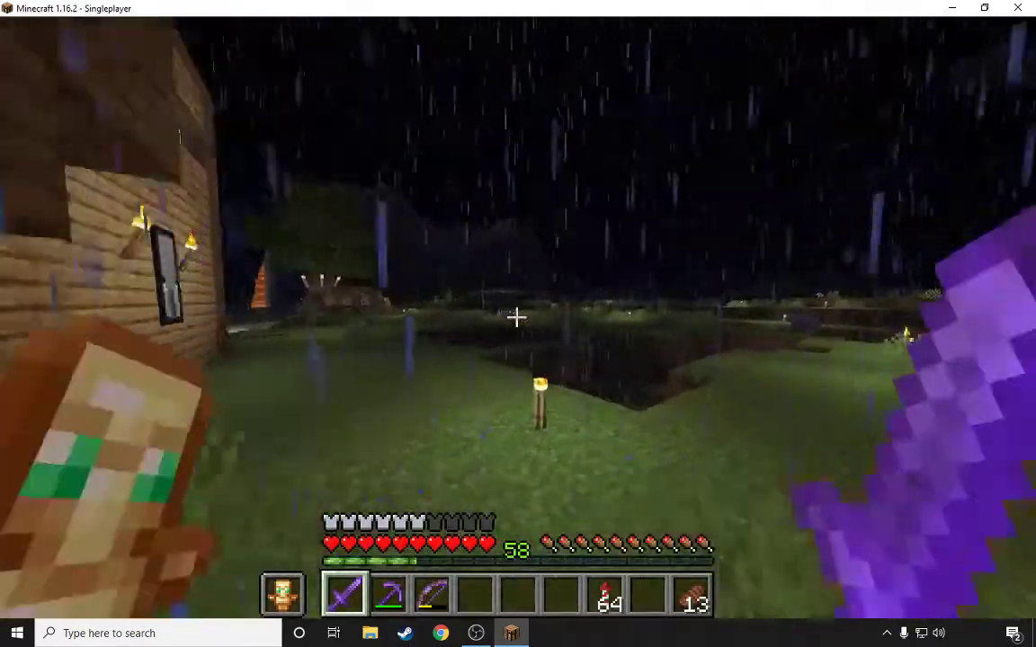
key("w")
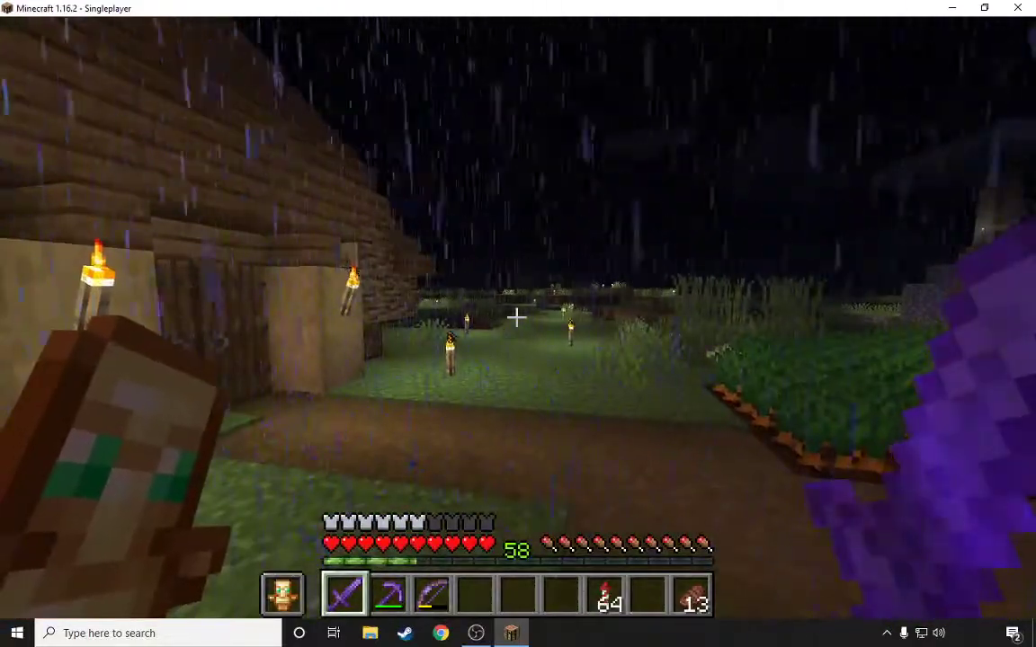
key("Escape")
left_click(494, 429)
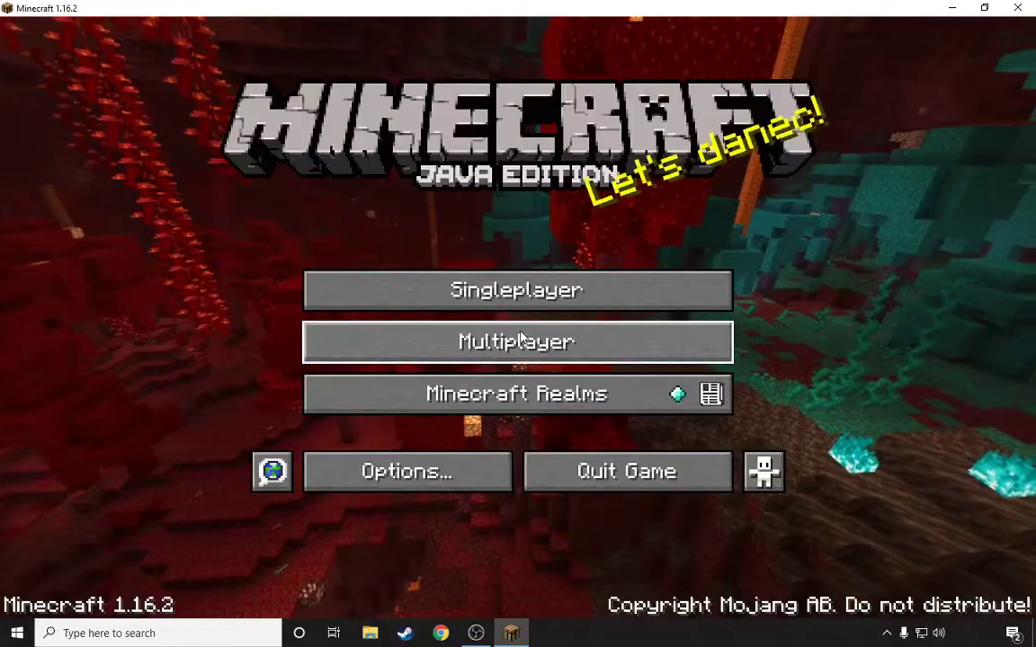
Make a backup of the singleplayer world "My first Java world!" from its editing options
left_click(521, 290)
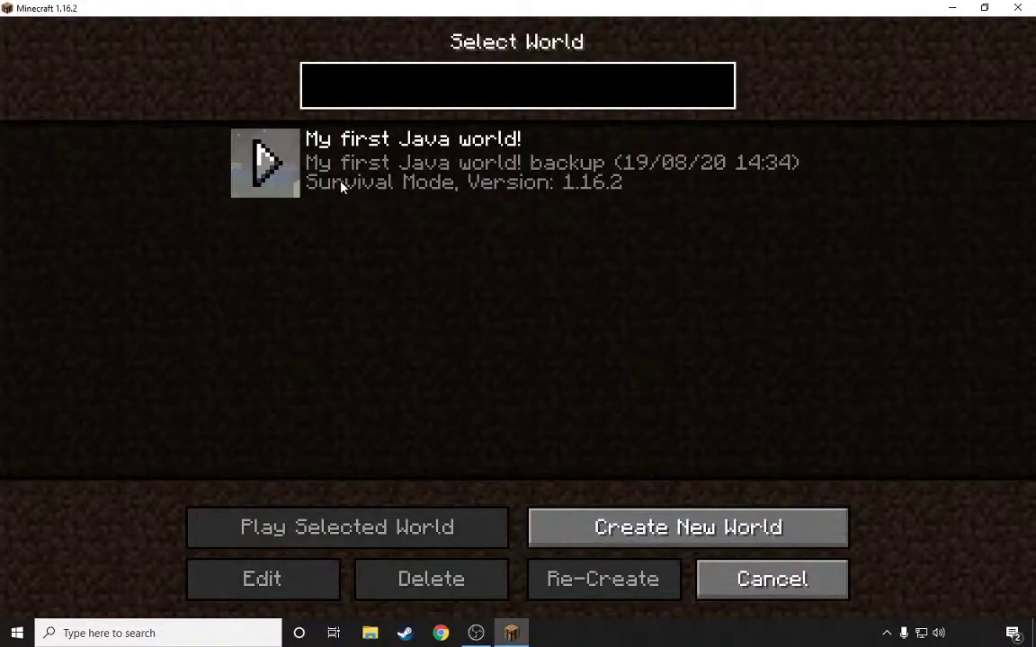
left_click(422, 143)
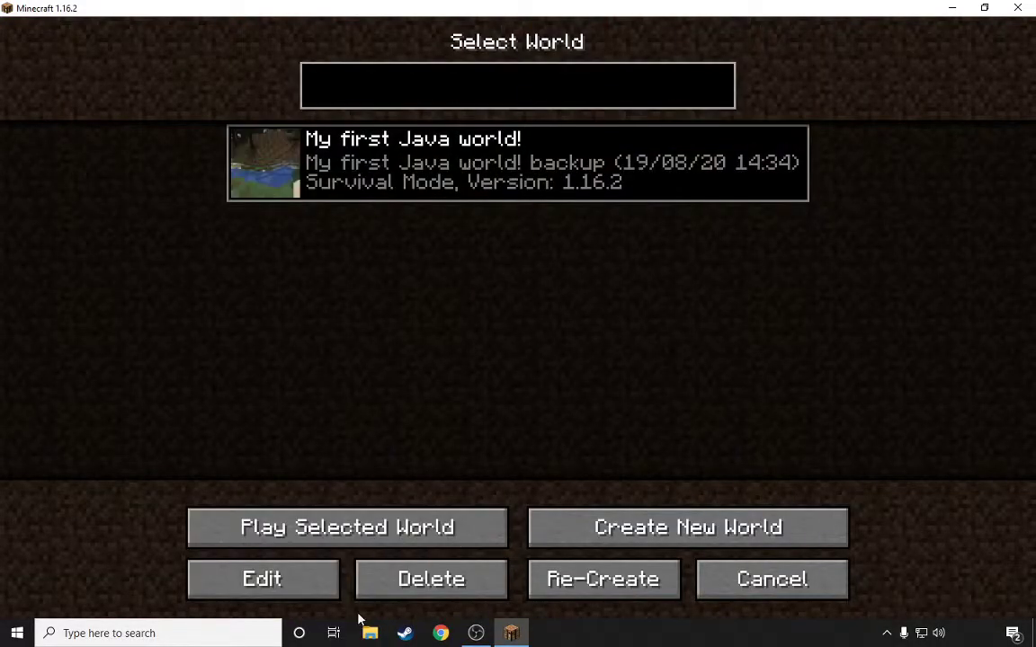
left_click(277, 578)
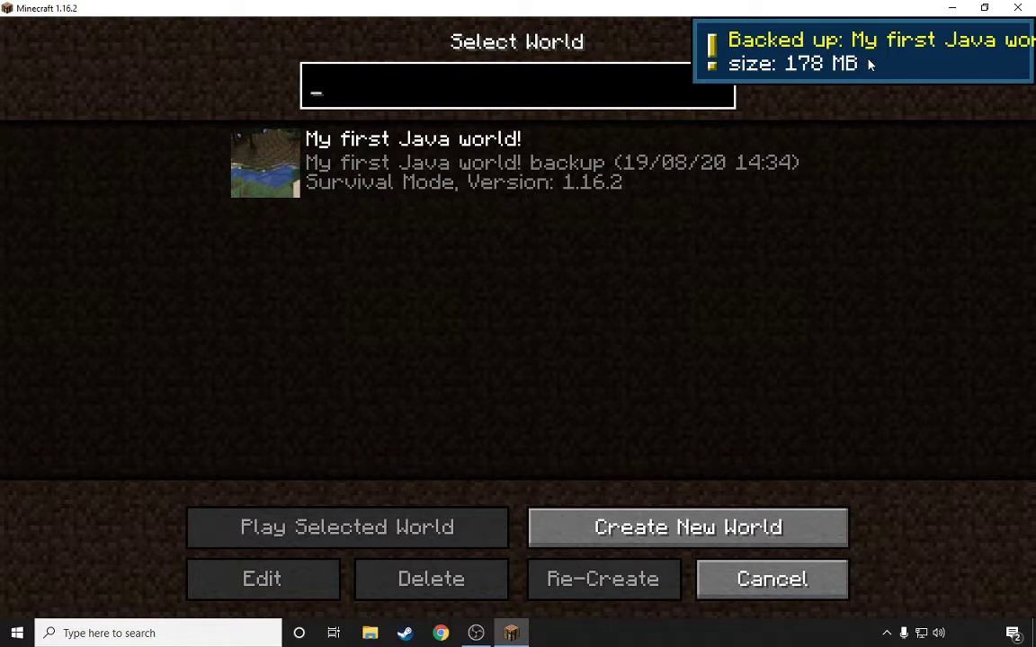
Open the backups folder from the editing options of "My first Java world!"
left_click(469, 169)
left_click(303, 580)
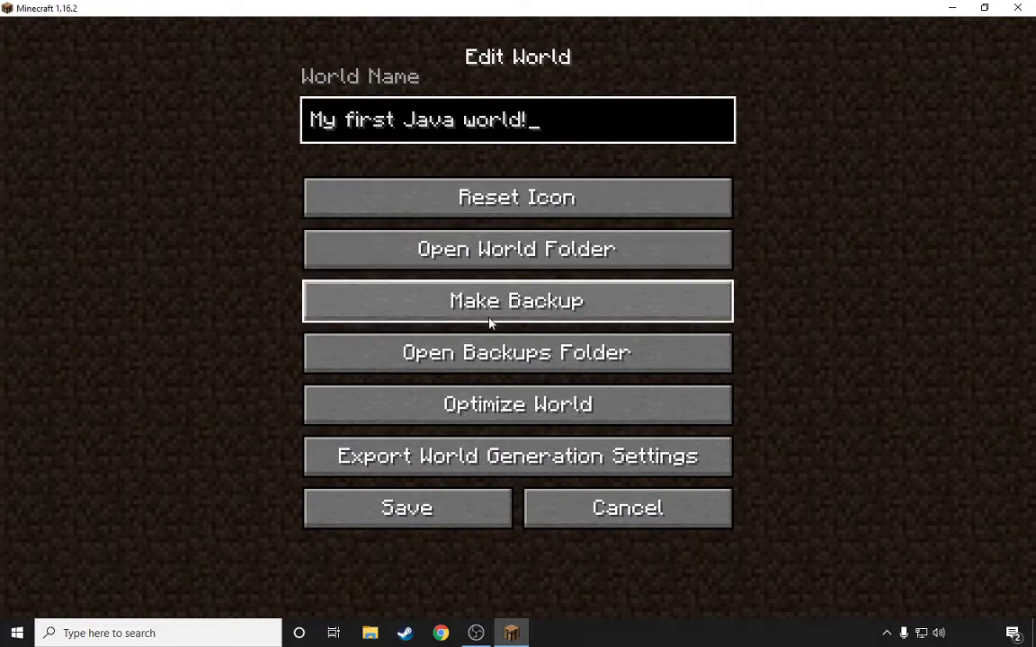
left_click(461, 357)
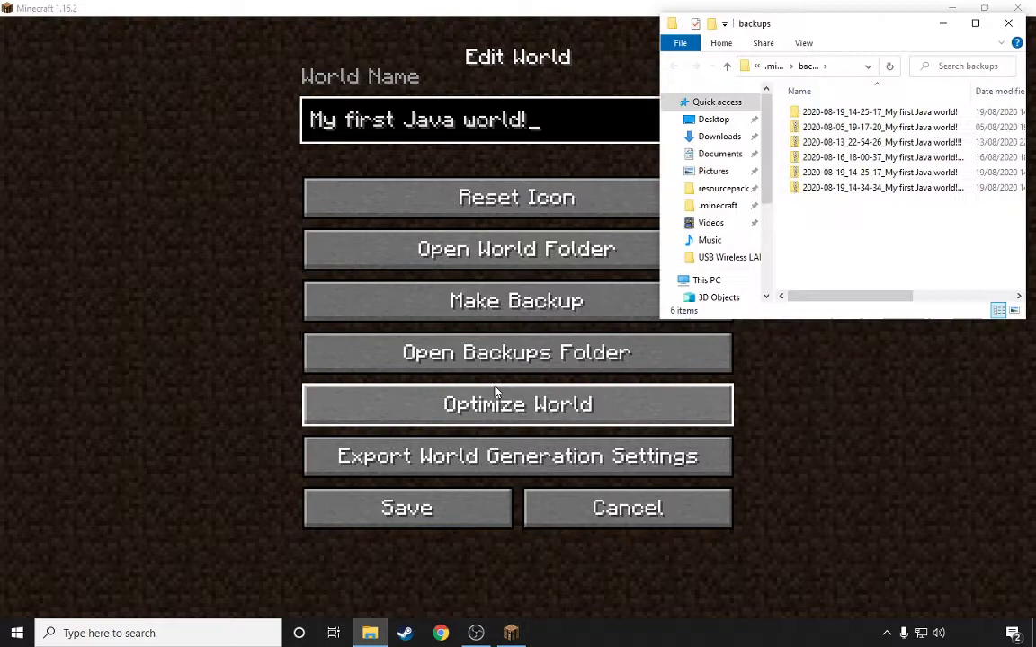
Delete the zipped backups 2020-08-19_14-25-17, 2020-08-16_18-00-37 and 2020-08-13_22-54-26 from the backups folder
left_click_drag(779, 33, 191, 30)
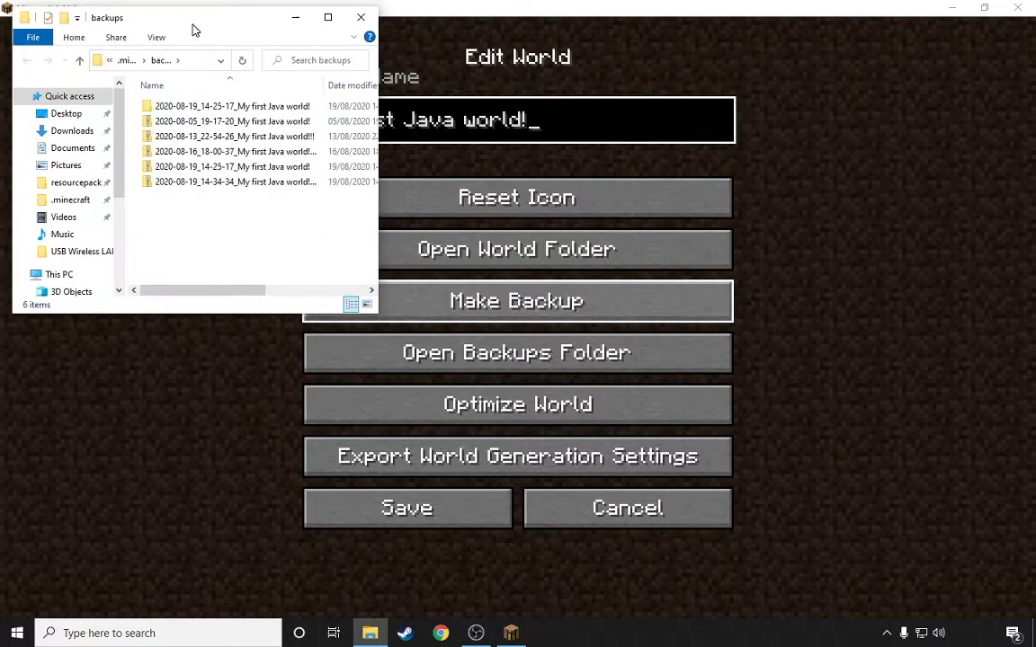
right_click(236, 166)
left_click(272, 434)
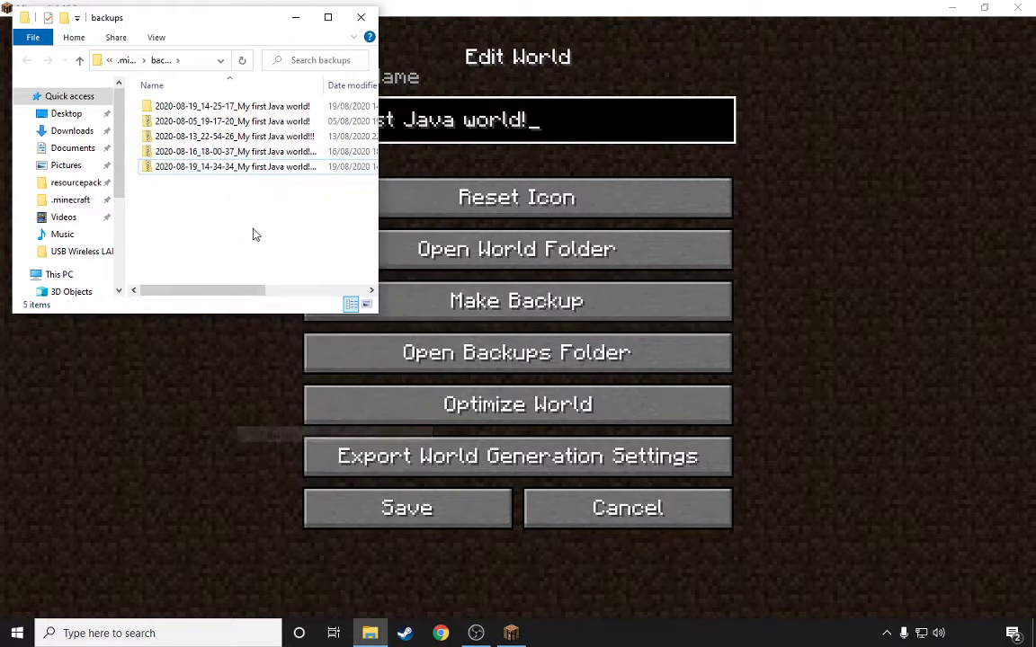
right_click(254, 153)
left_click(286, 427)
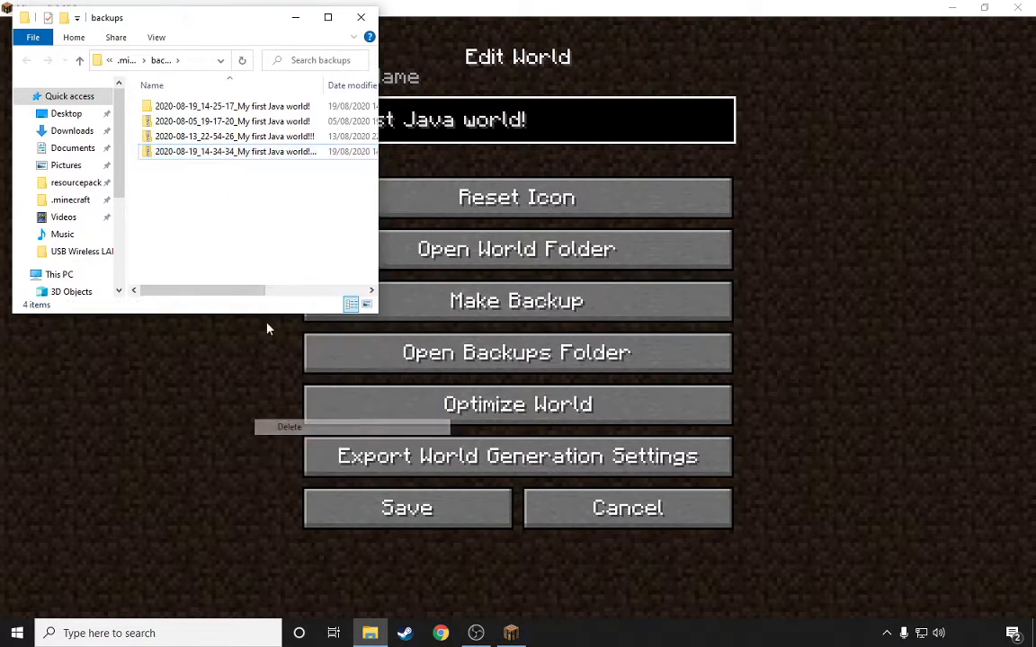
right_click(286, 136)
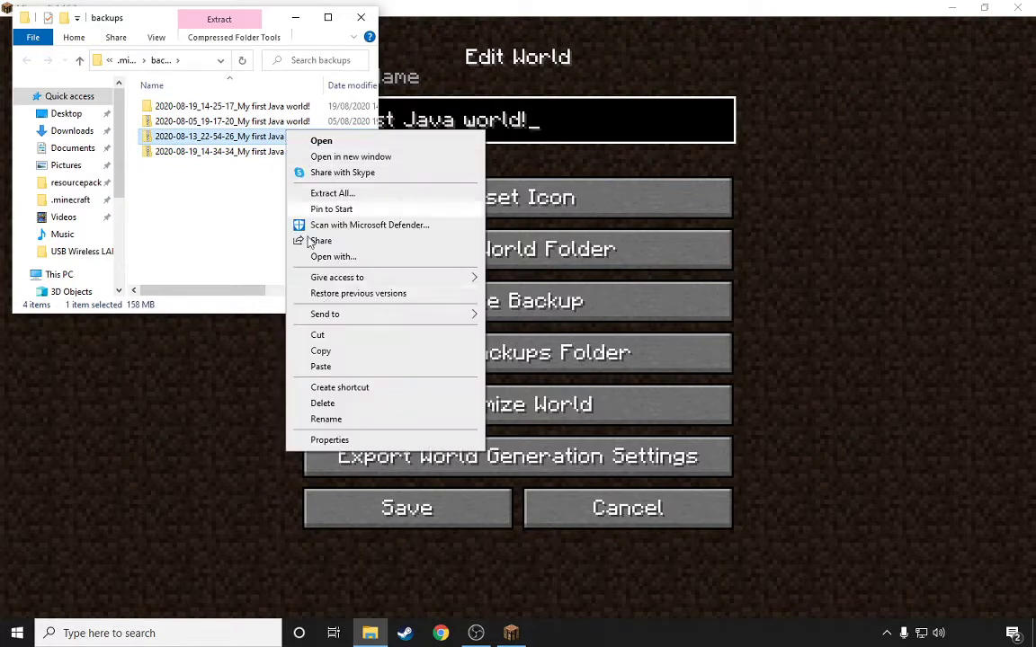
left_click(315, 402)
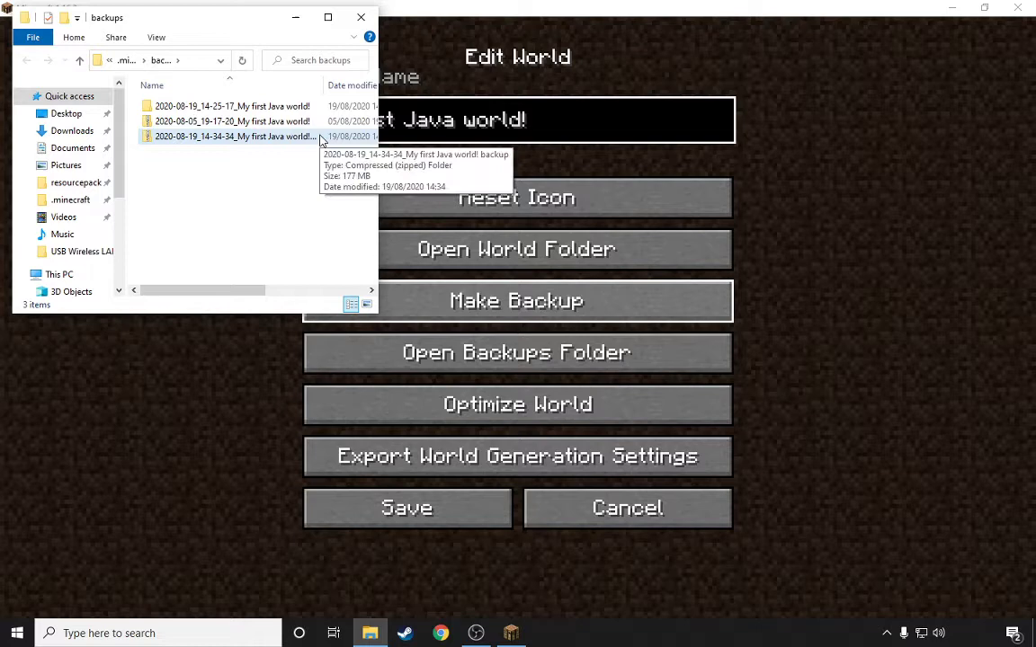
Extract the zipped backup 2020-08-19_14-34-34 into its suggested folder inside backups
right_click(320, 139)
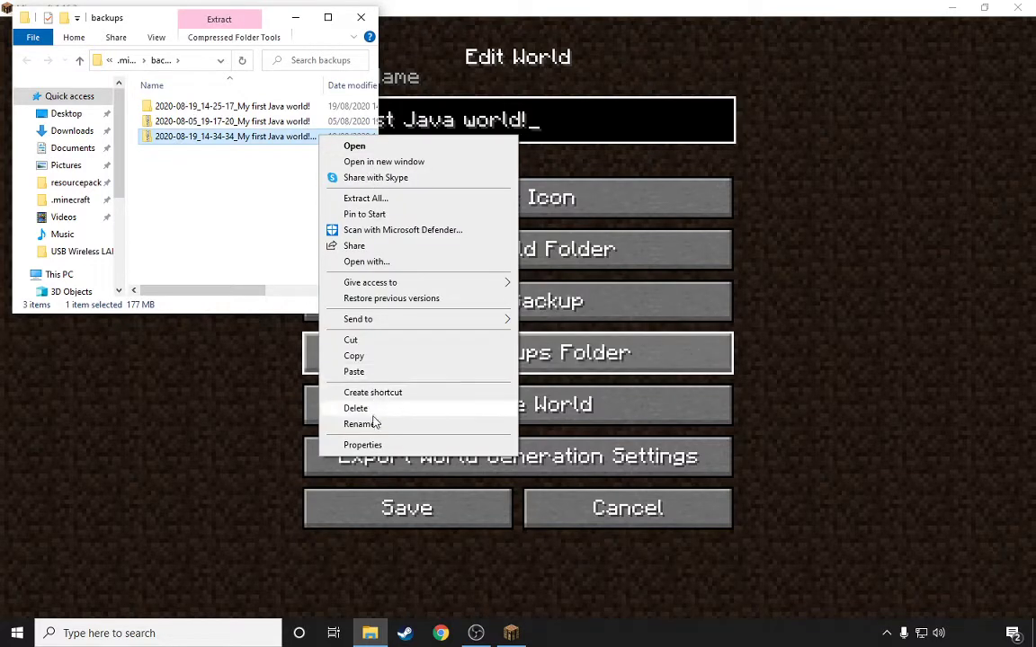
left_click(389, 199)
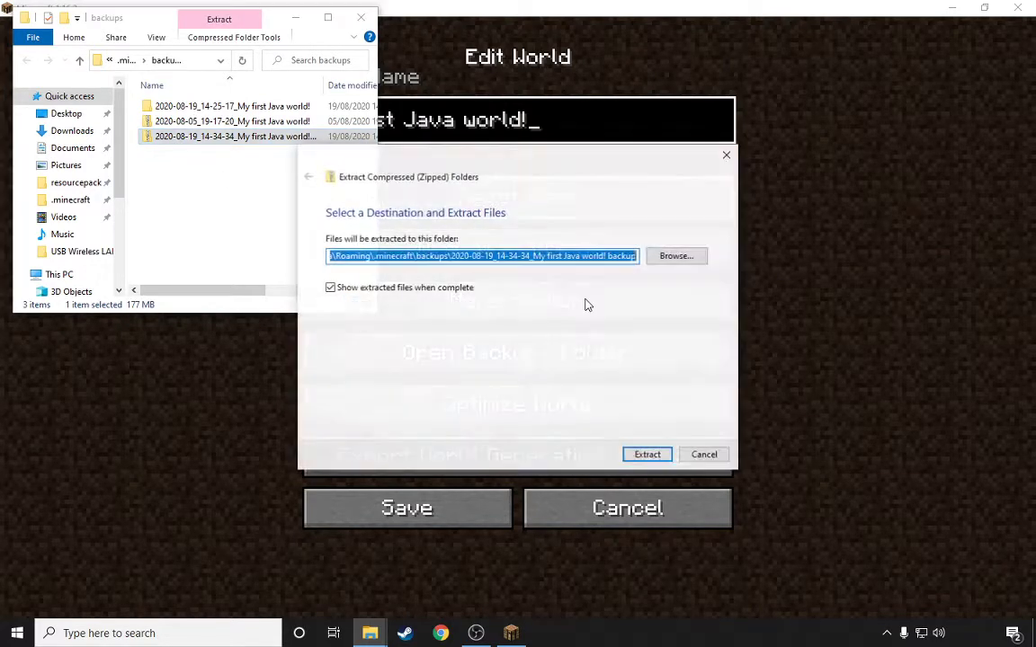
left_click(647, 456)
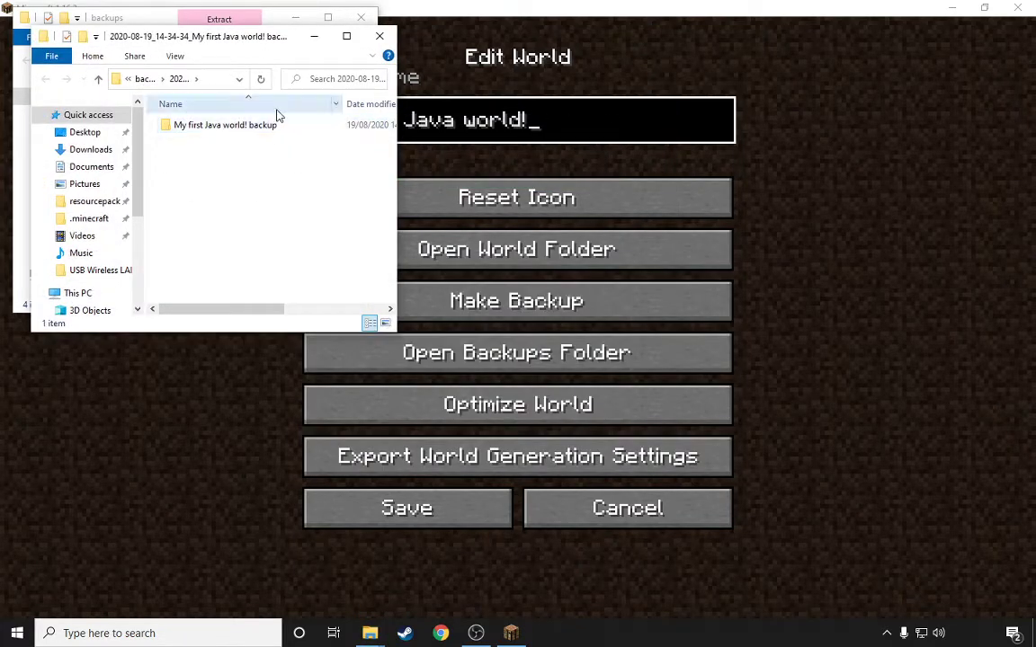
Rename the extracted world folder as "My first Java world!!"
left_click_drag(277, 42, 297, 96)
left_click(256, 186)
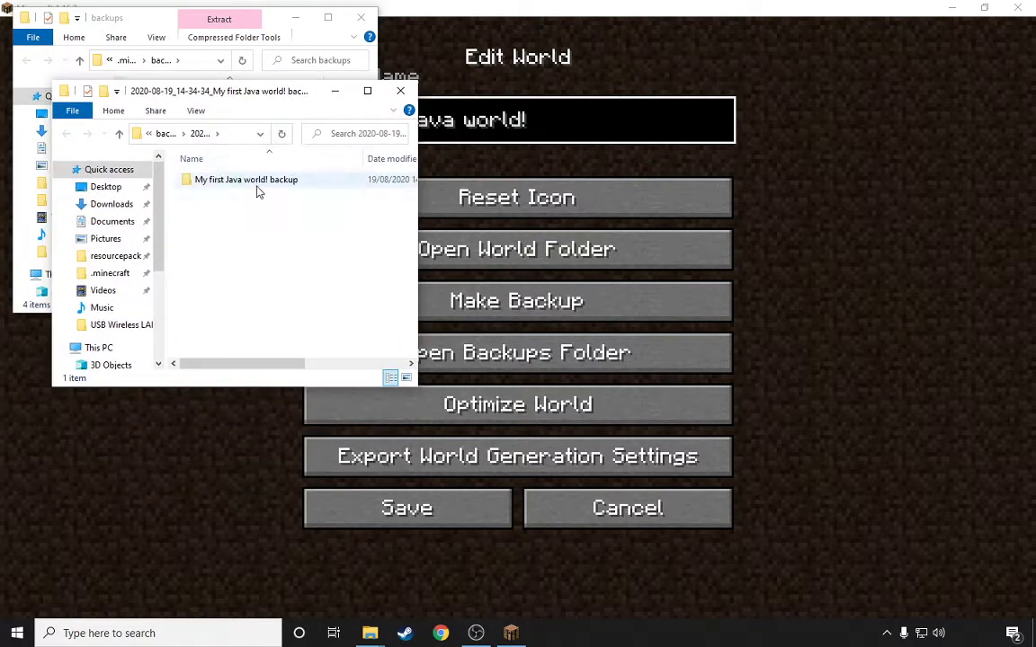
right_click(256, 186)
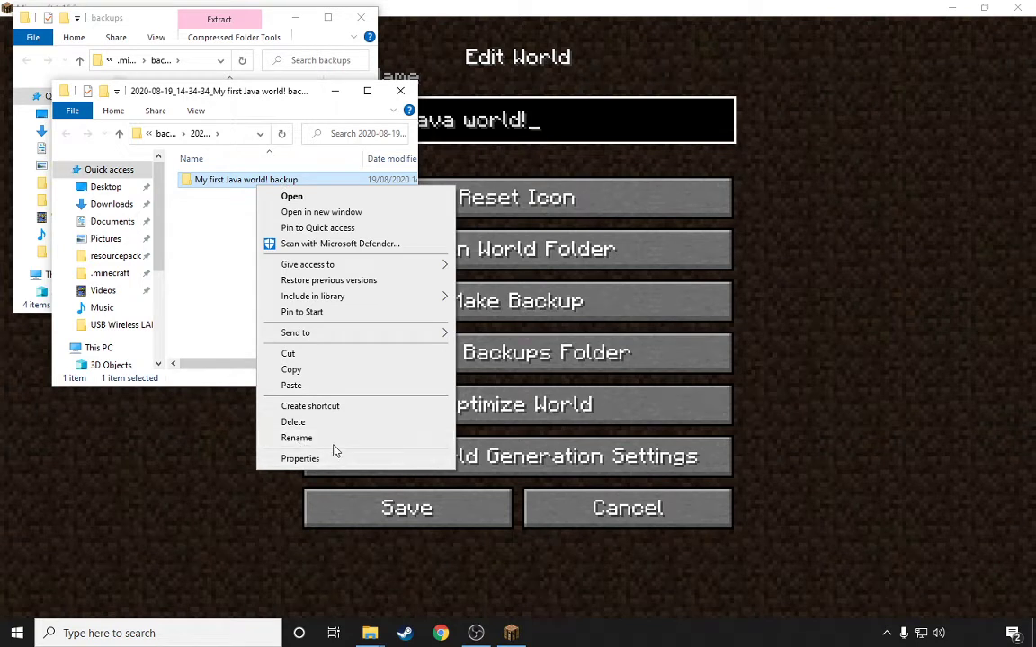
left_click(296, 438)
double_click(311, 180)
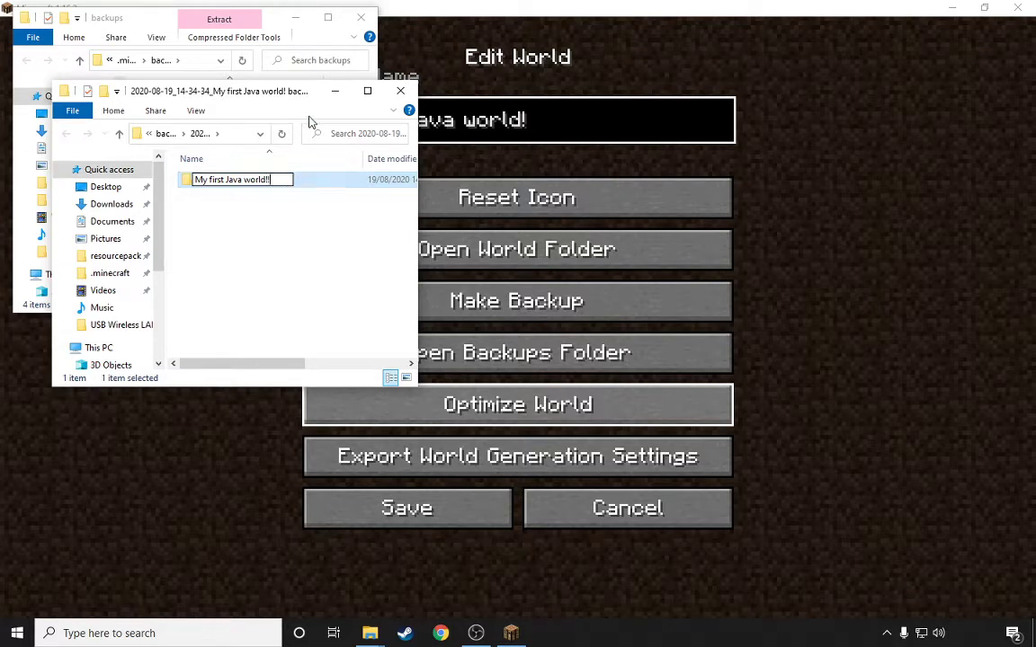
left_click_drag(275, 96, 261, 116)
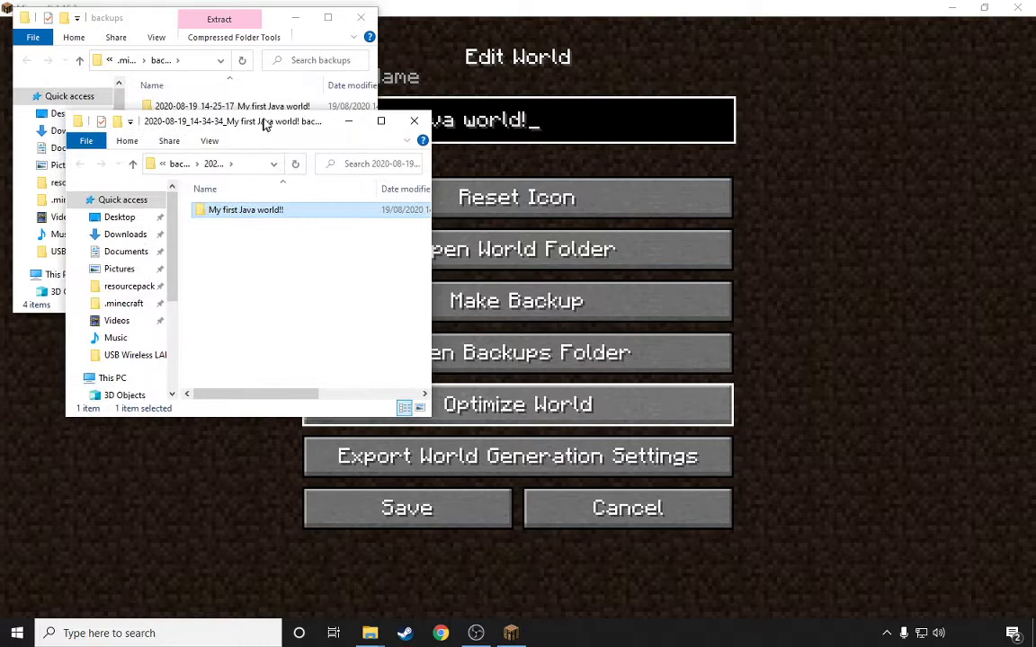
Minimize the backups window and copy the "My first Java world!!" folder
left_click(219, 81)
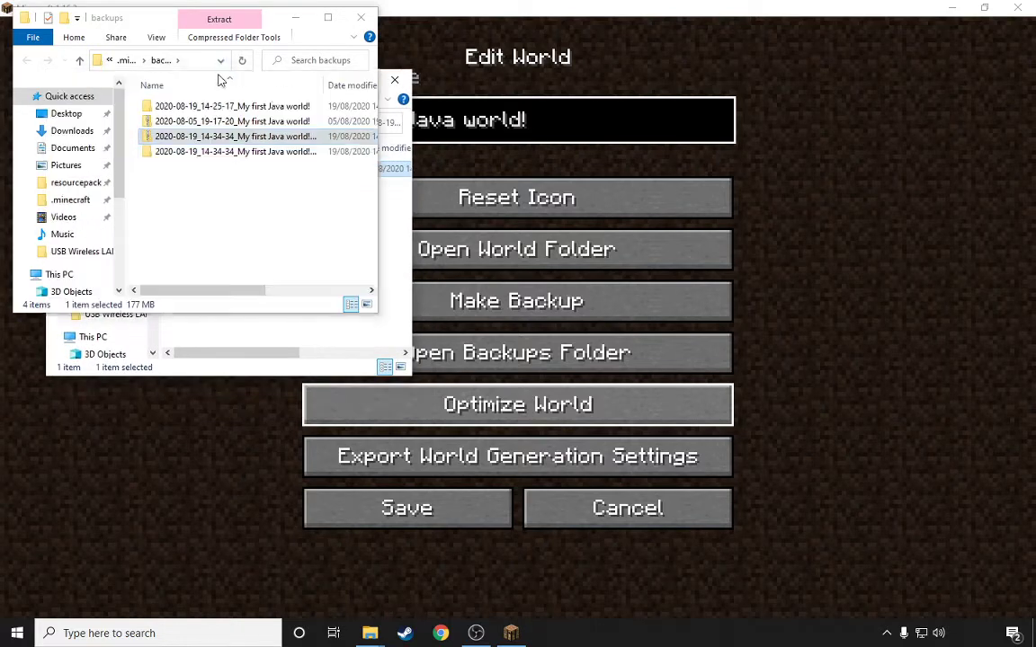
left_click(295, 18)
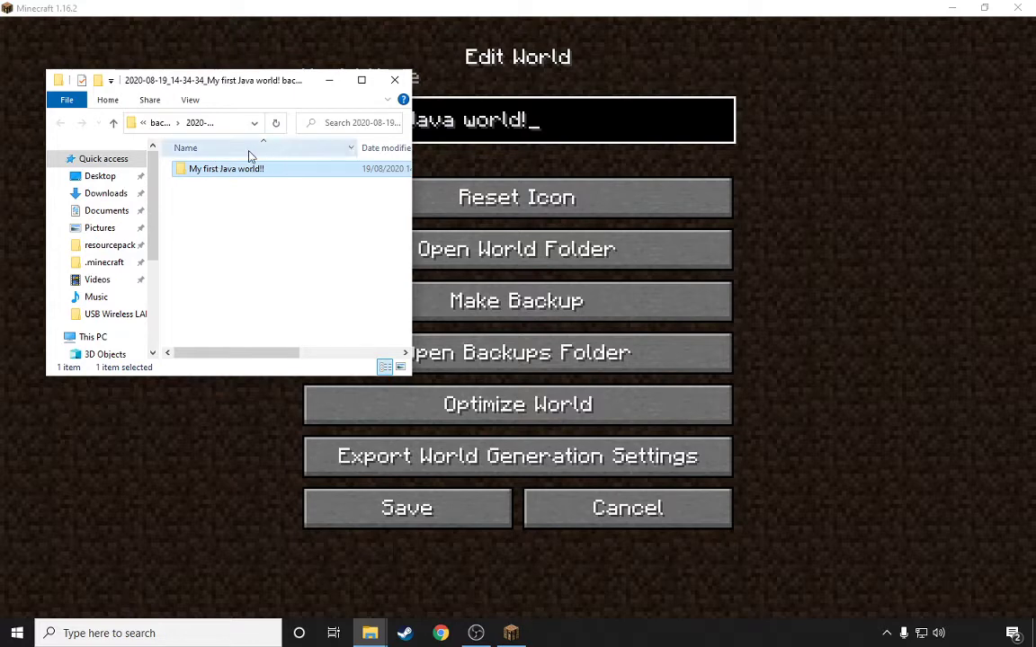
right_click(239, 171)
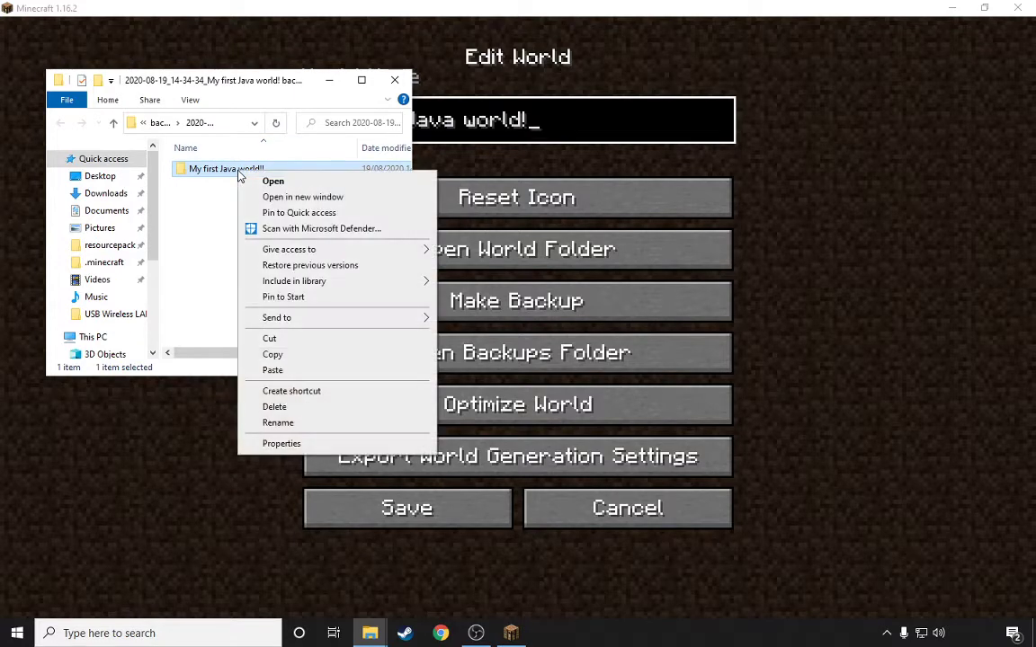
left_click(212, 220)
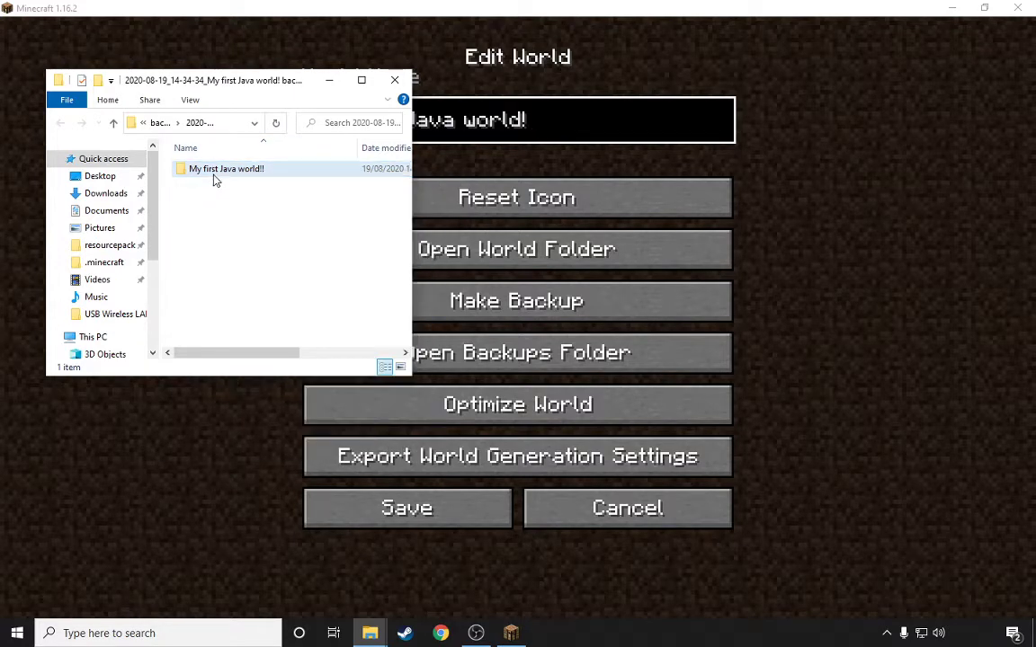
right_click(214, 177)
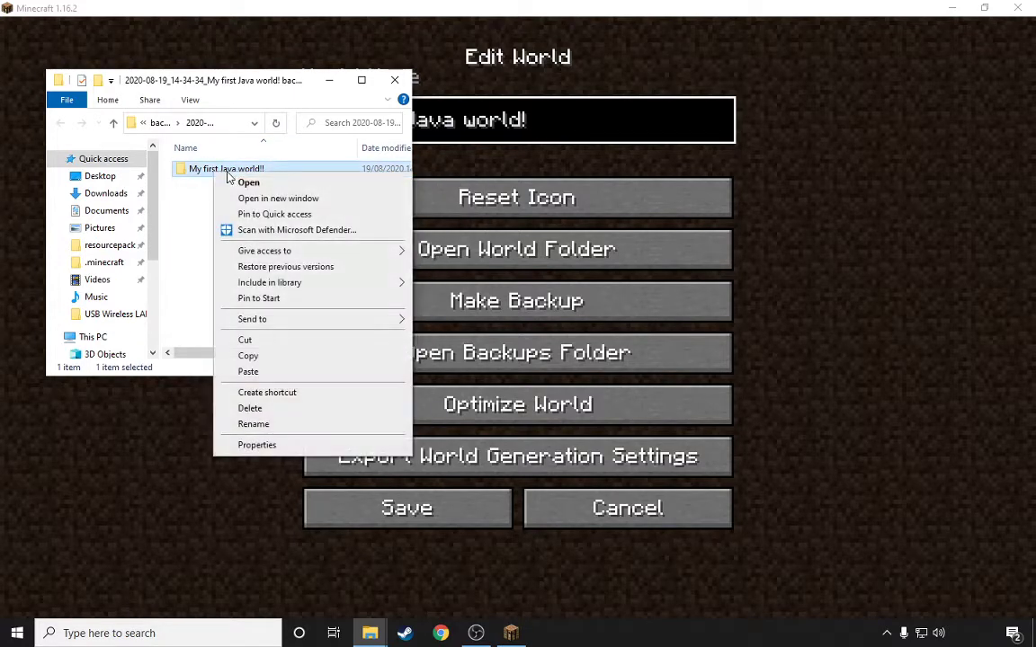
left_click(247, 356)
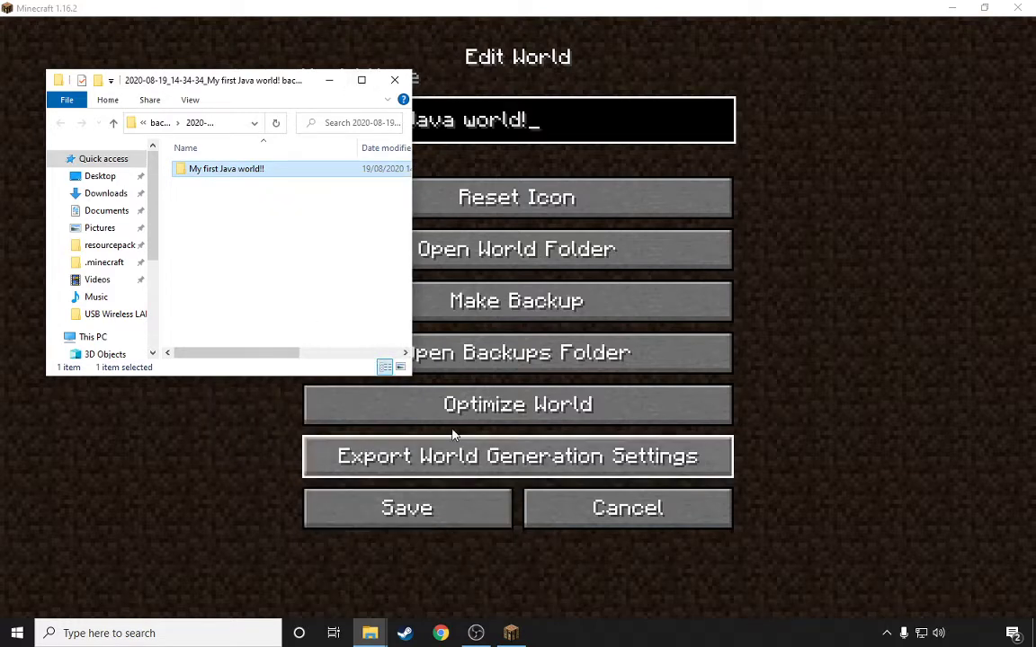
Minimize the extracted backup's window and open the saves folder inside .minecraft, starting from the world's folder
left_click(328, 81)
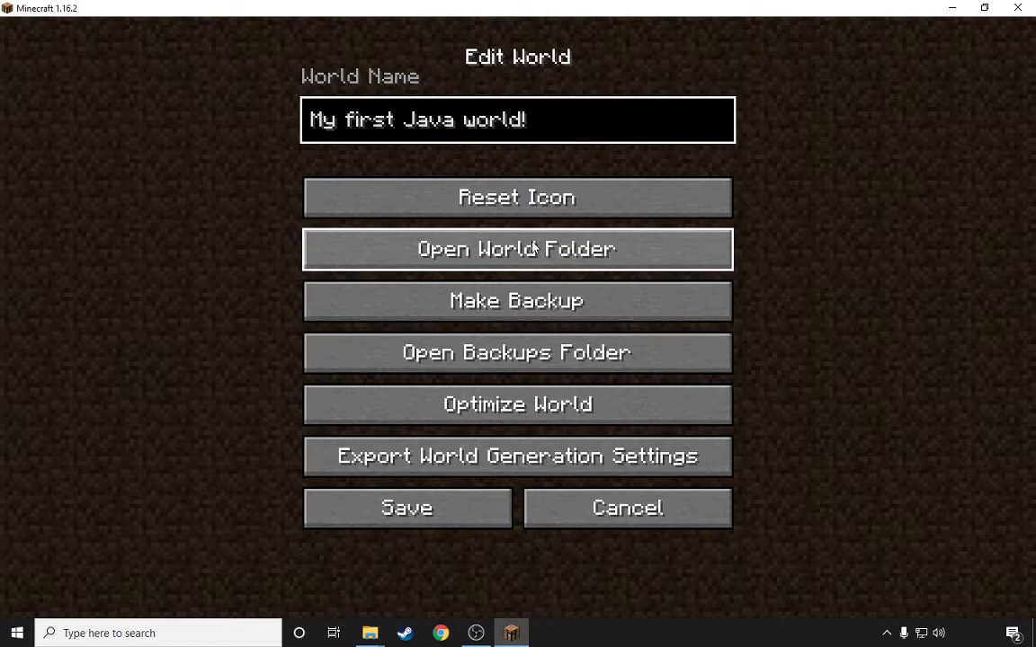
left_click(509, 259)
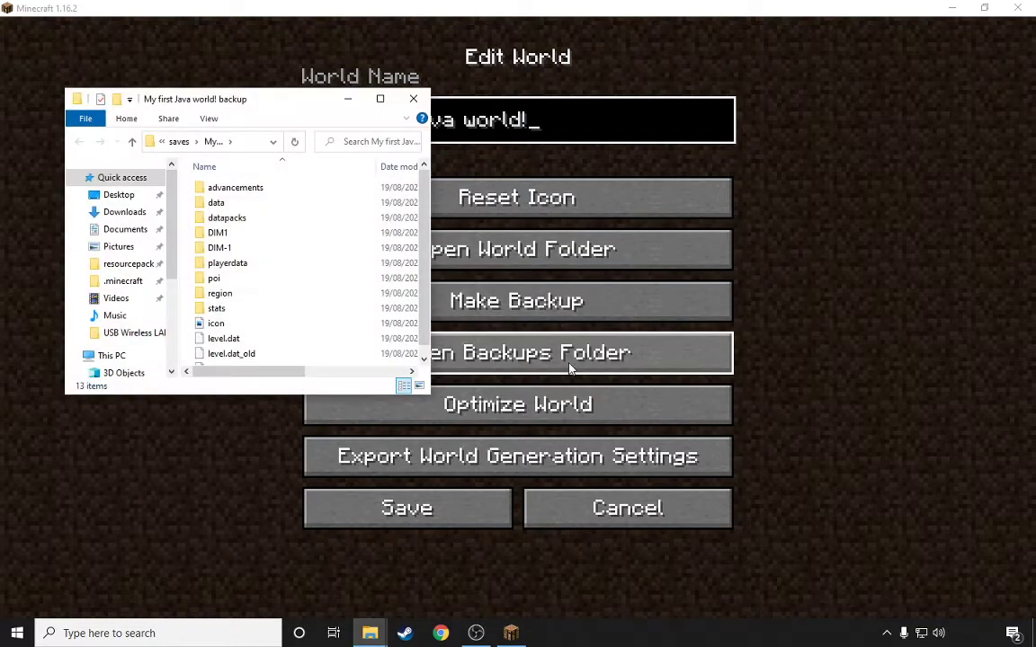
left_click_drag(213, 98, 247, 70)
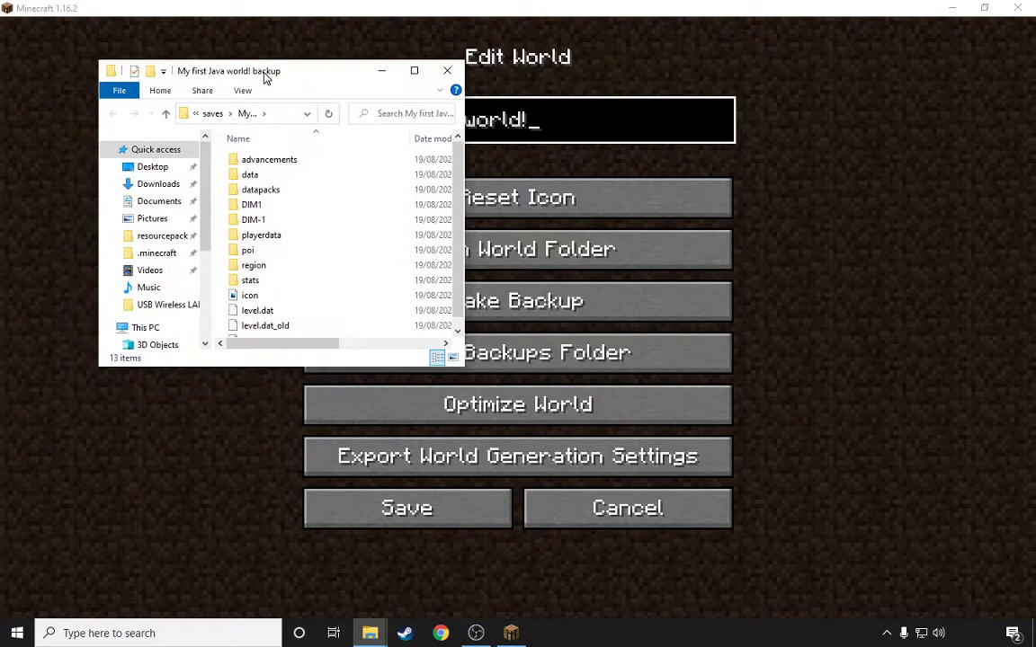
left_click(159, 255)
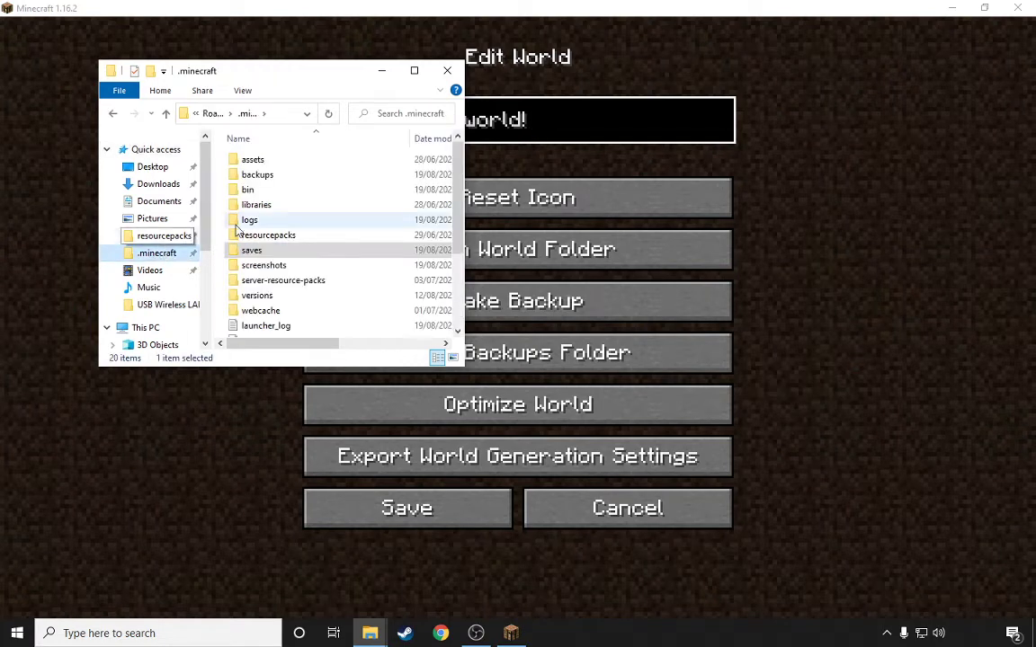
left_click(263, 254)
double_click(251, 251)
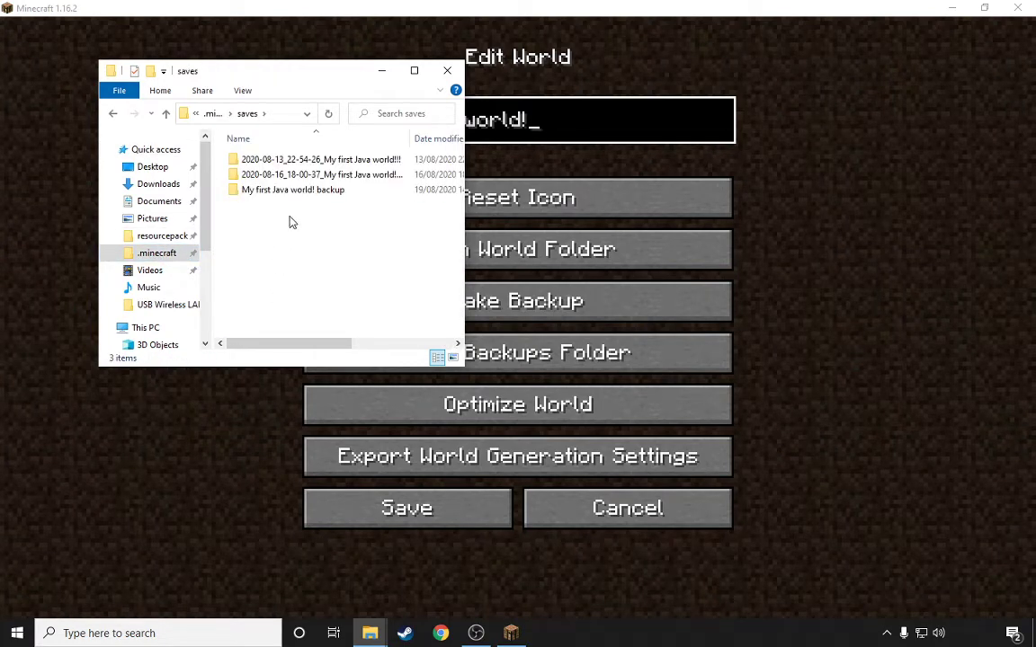
Paste the copied "My first Java world!!" folder into the saves folder and minimize its window
right_click(290, 220)
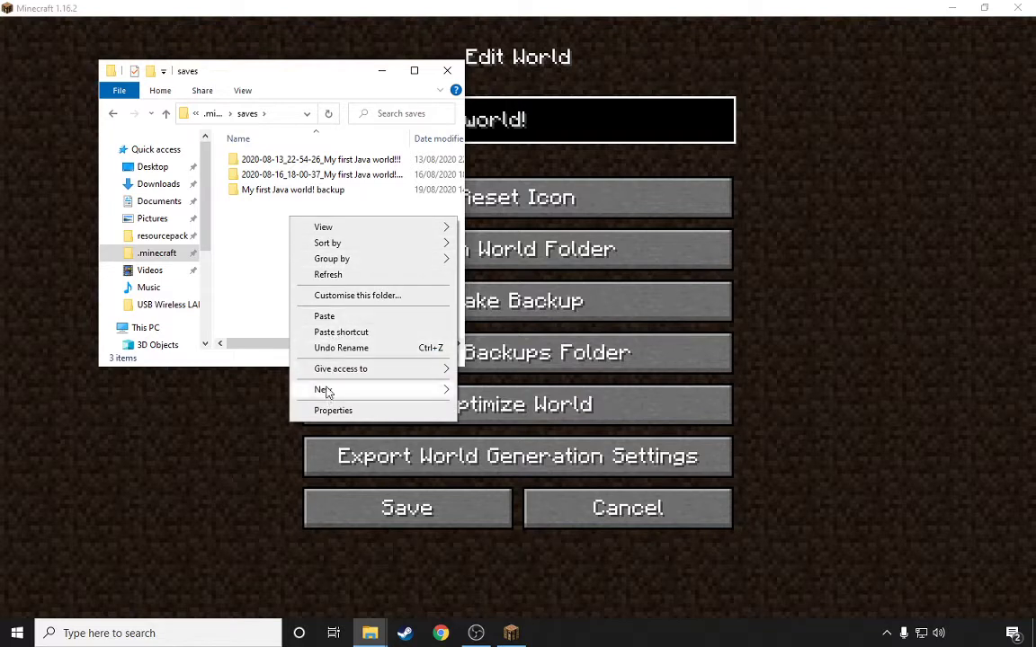
left_click(317, 317)
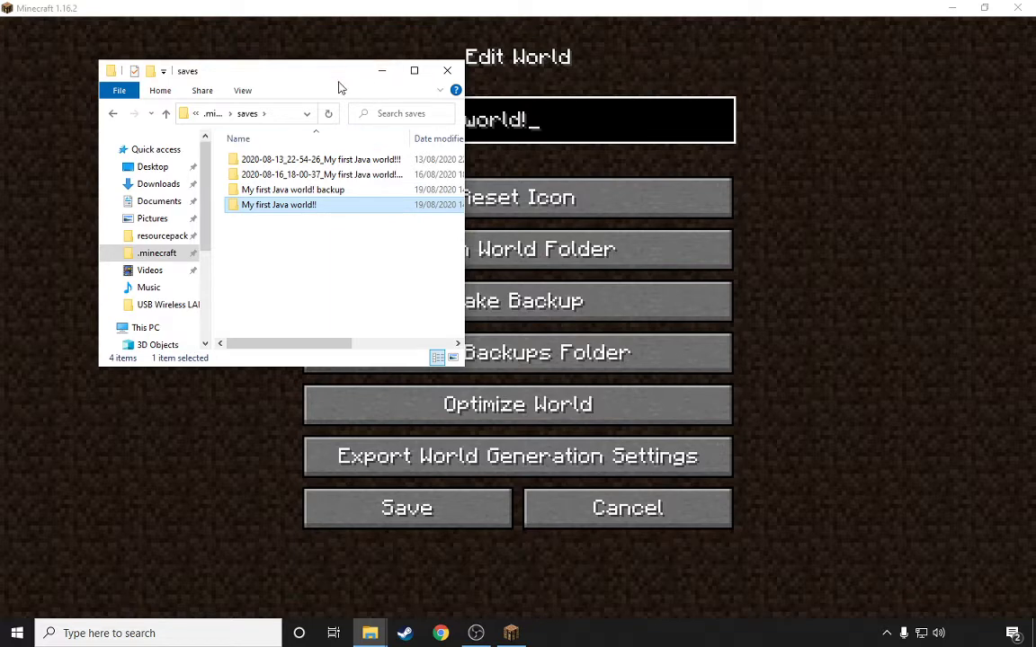
left_click(381, 70)
Leave the world editing screen without saving, return to the title screen and reopen the singleplayer world list to refresh it
left_click(627, 508)
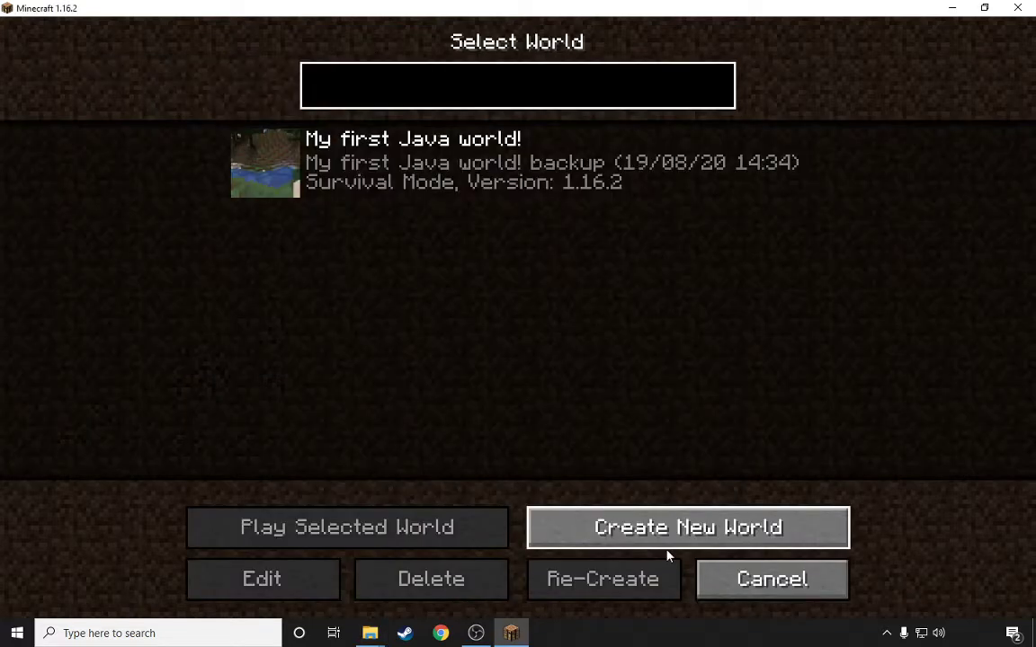
left_click(739, 571)
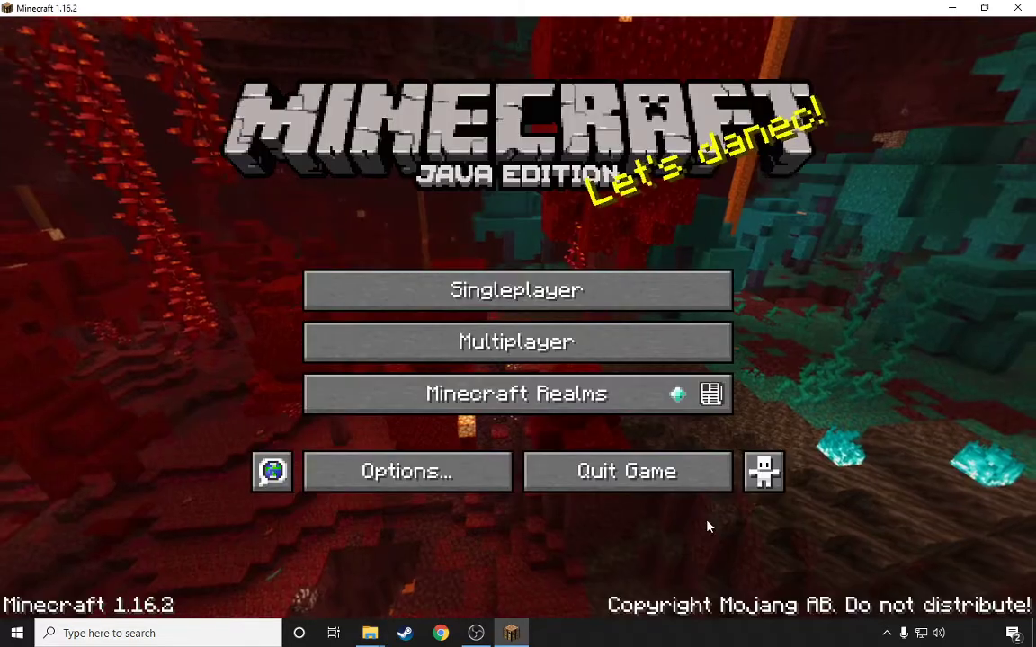
left_click(505, 296)
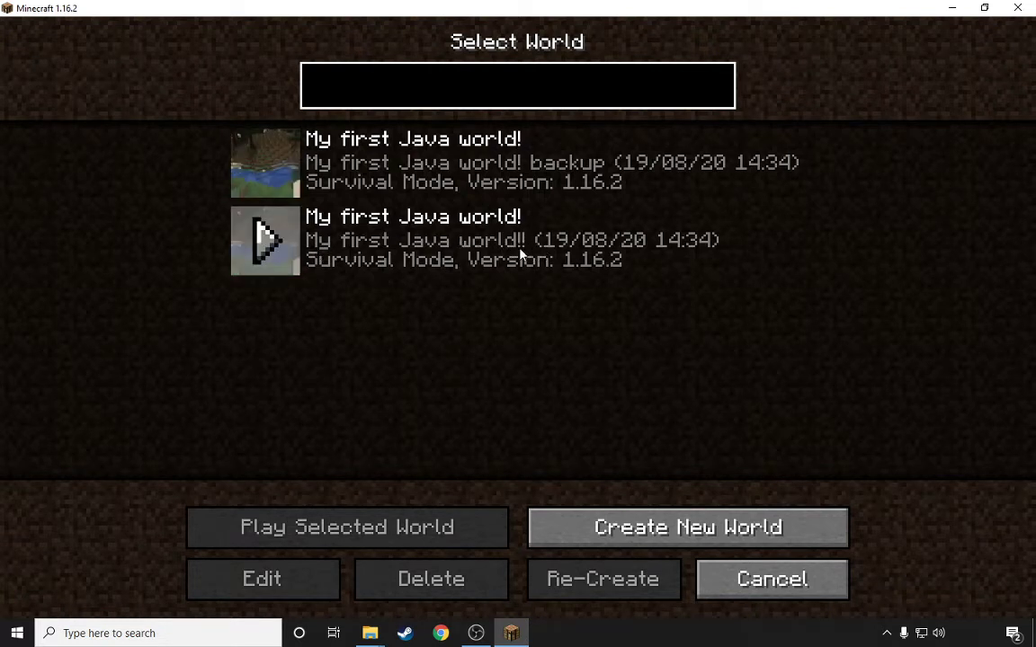
Load the world stored as "My first Java world! backup", check the player's inventory, and save and quit to the title screen
left_click(266, 160)
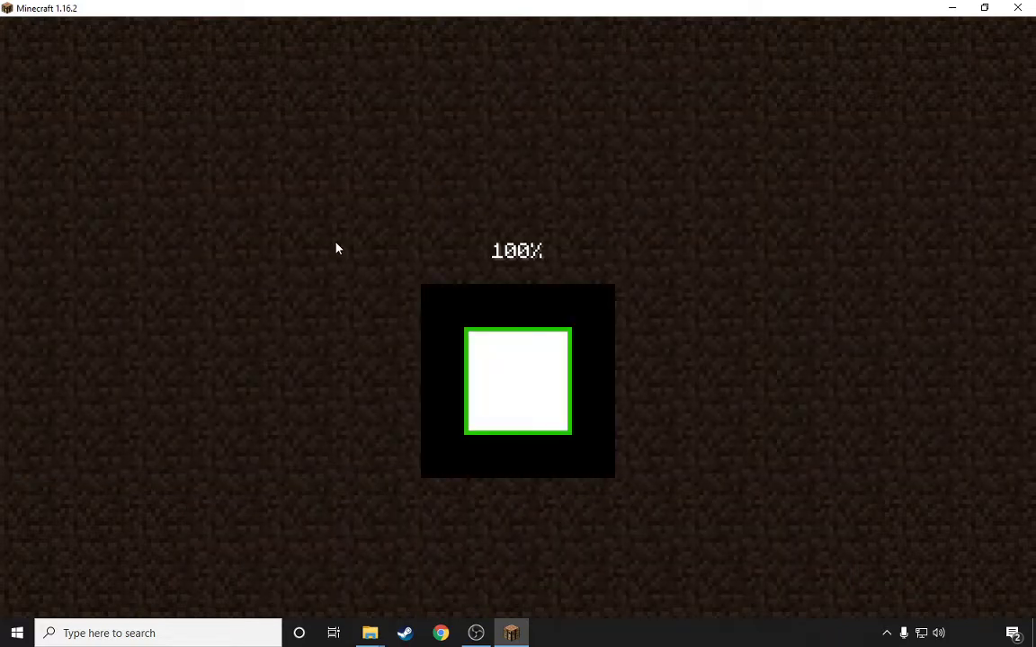
key("e")
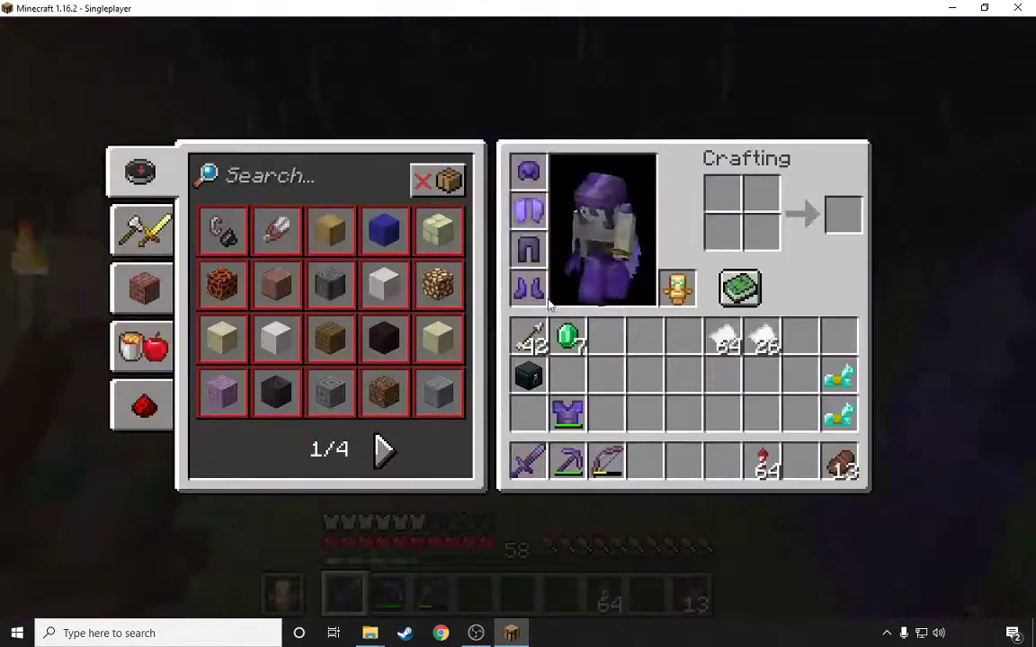
key("e")
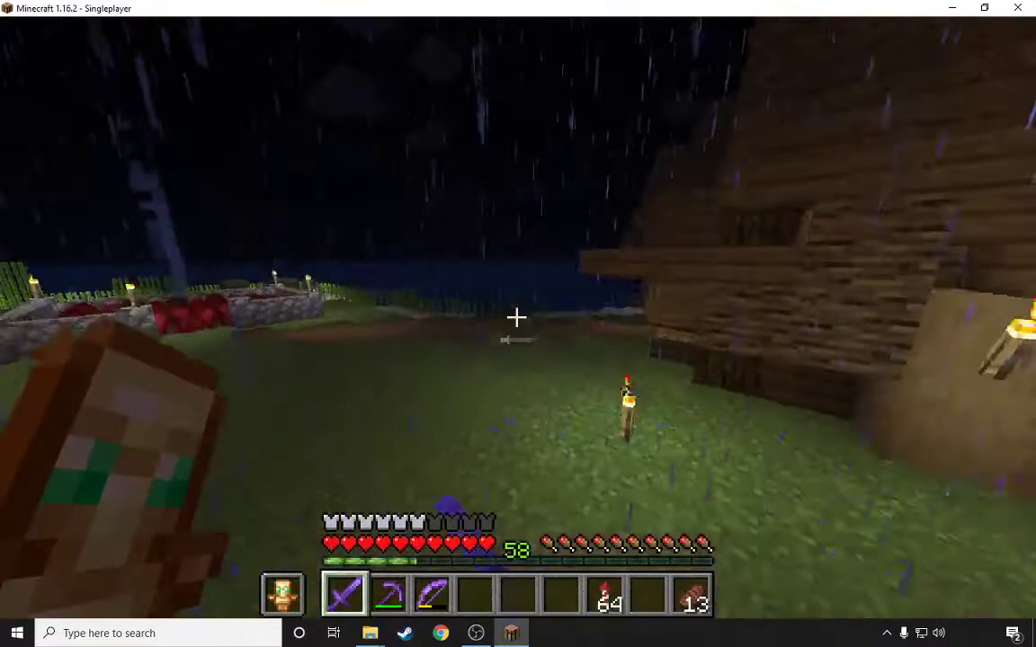
key("Escape")
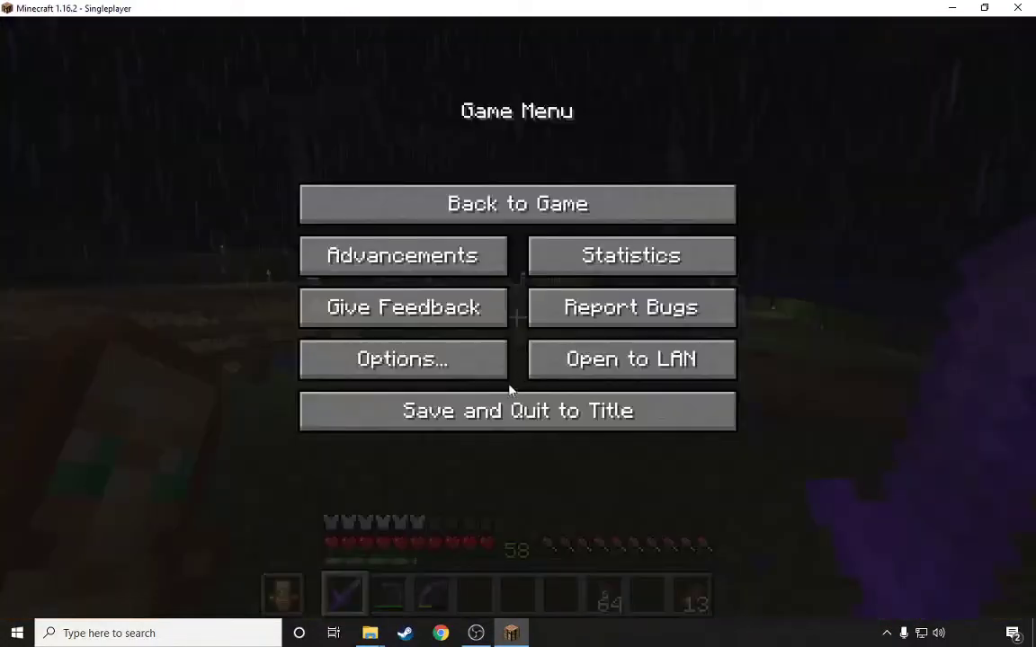
left_click(511, 409)
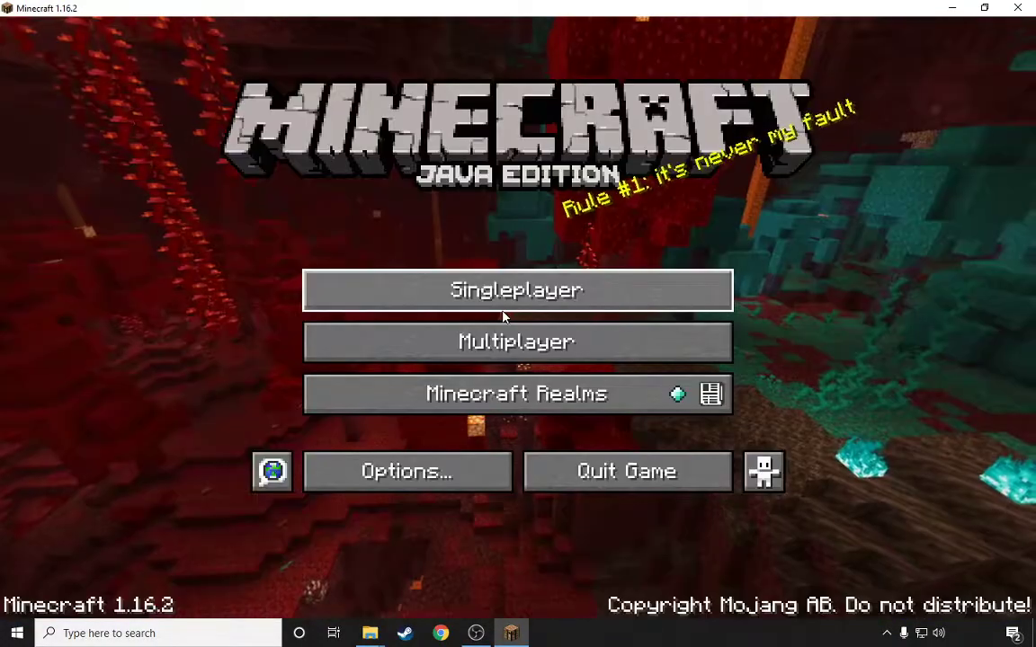
Reopen the singleplayer world list and load the restored world stored in the "My first Java world!!" folder
left_click(477, 301)
mouse_move(421, 260)
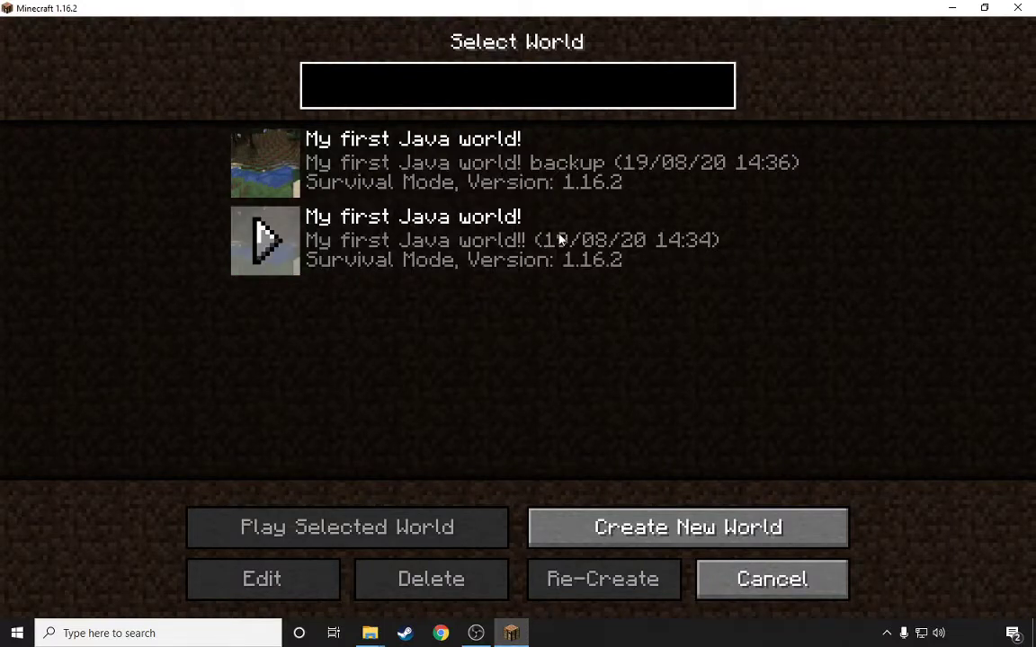
mouse_move(475, 155)
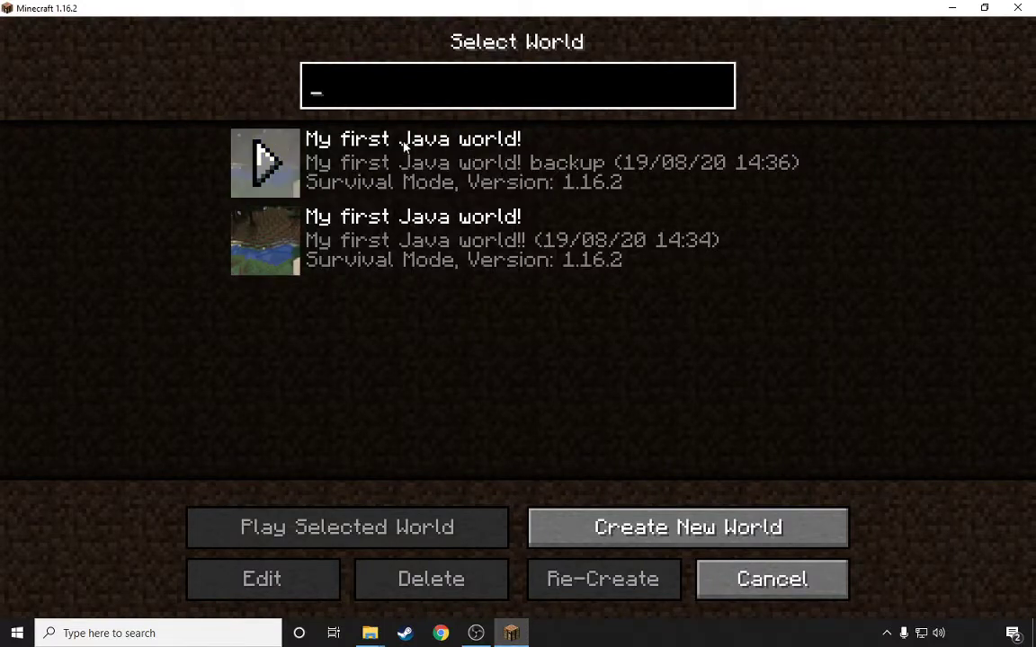
mouse_move(552, 263)
left_click(265, 255)
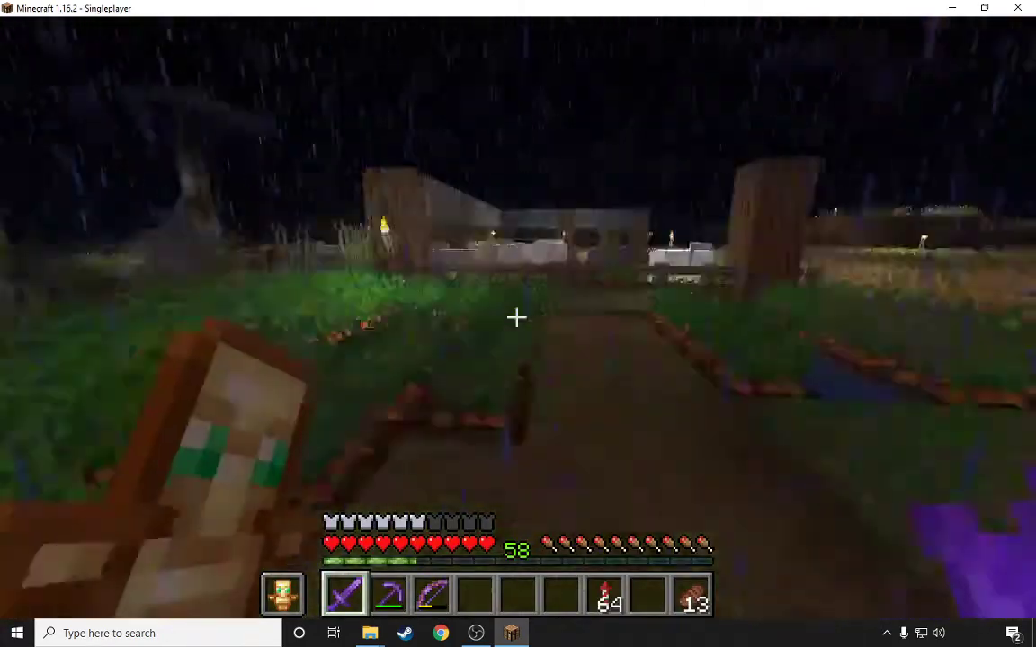
Walk around the restored world and examine the wooden house, its entrance, the crop fields and the surrounding grounds
key("w")
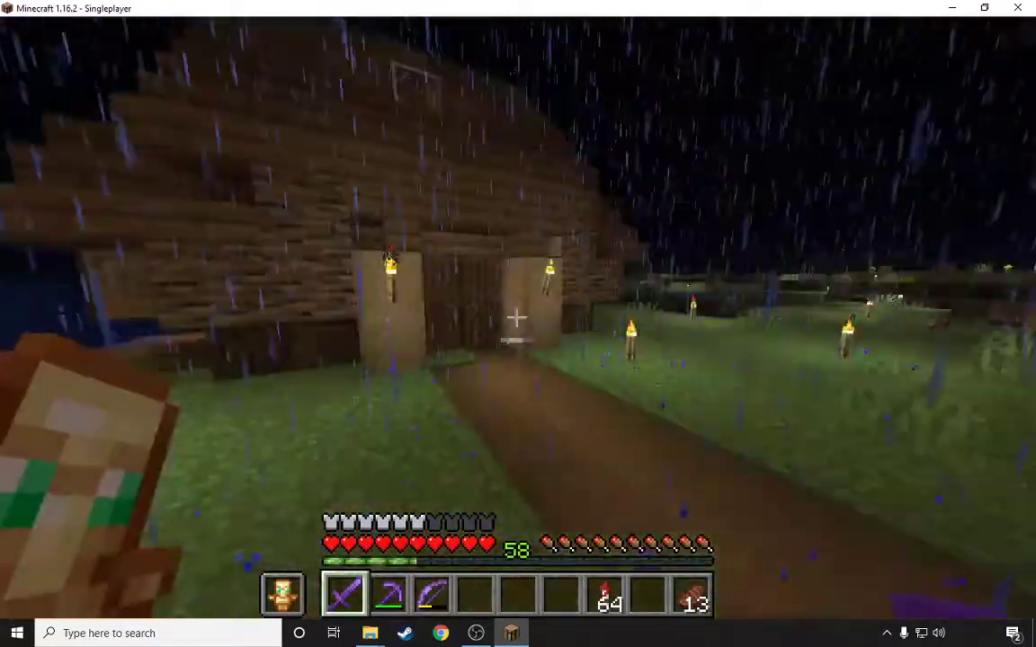
key("w")
right_click(518, 316)
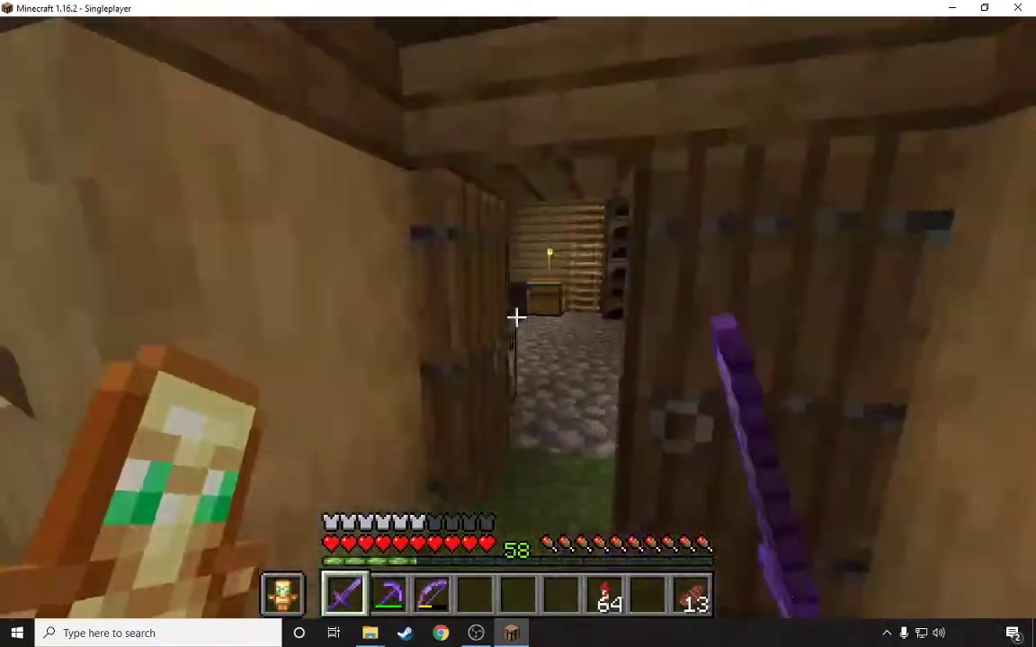
key("e")
key("e")
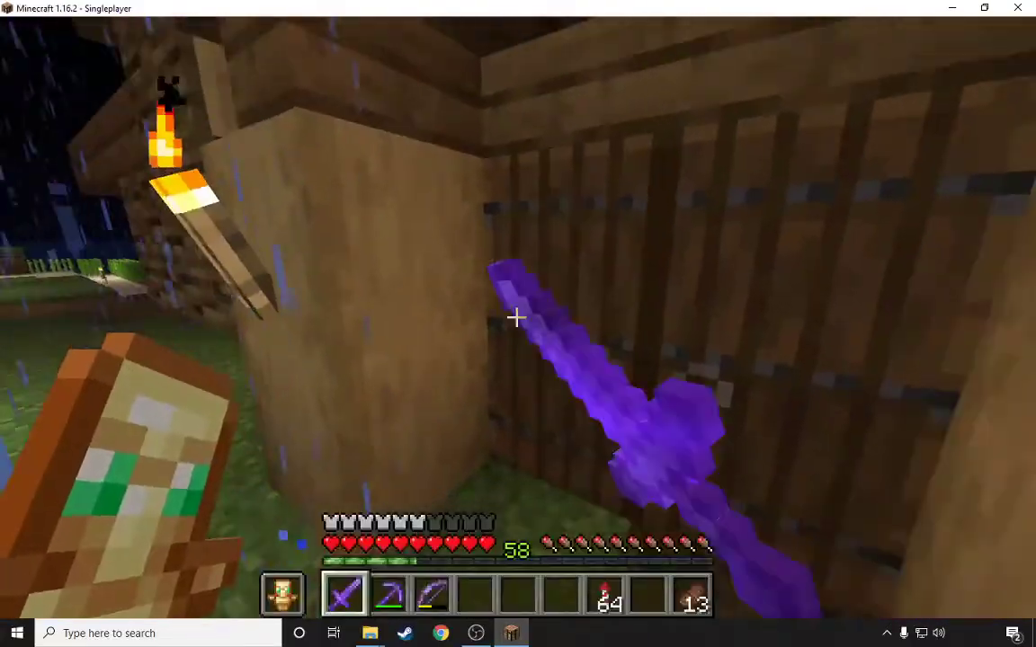
key("w")
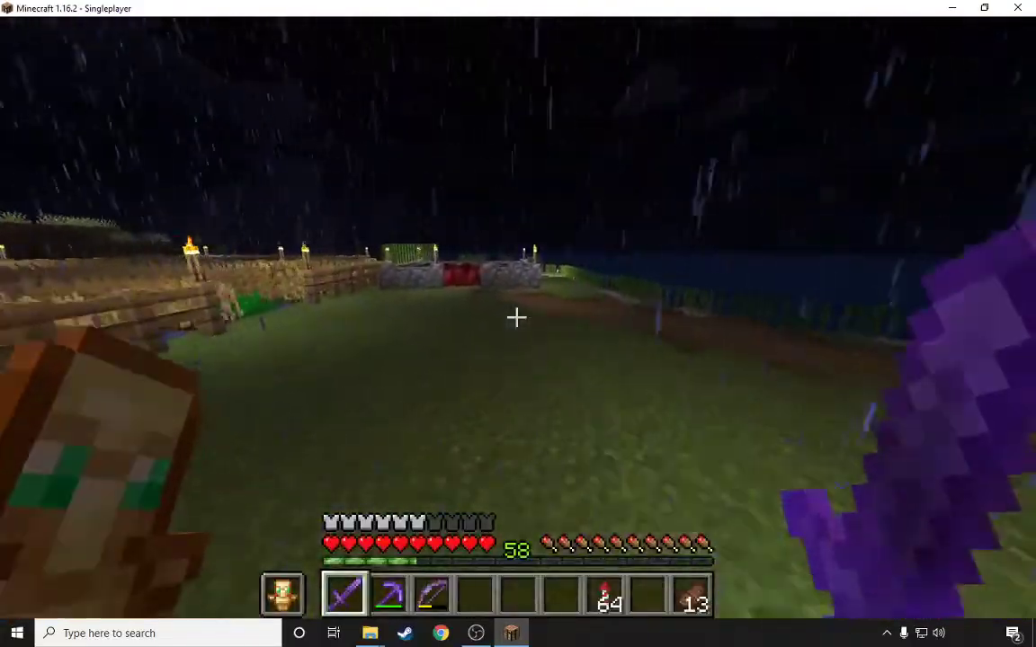
key("w")
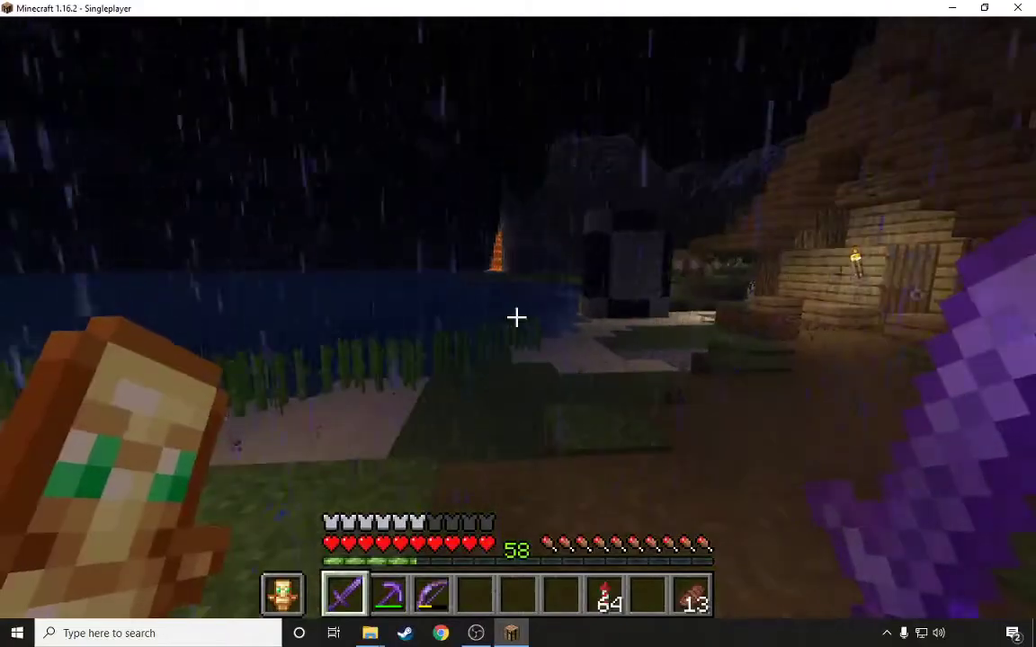
key("w")
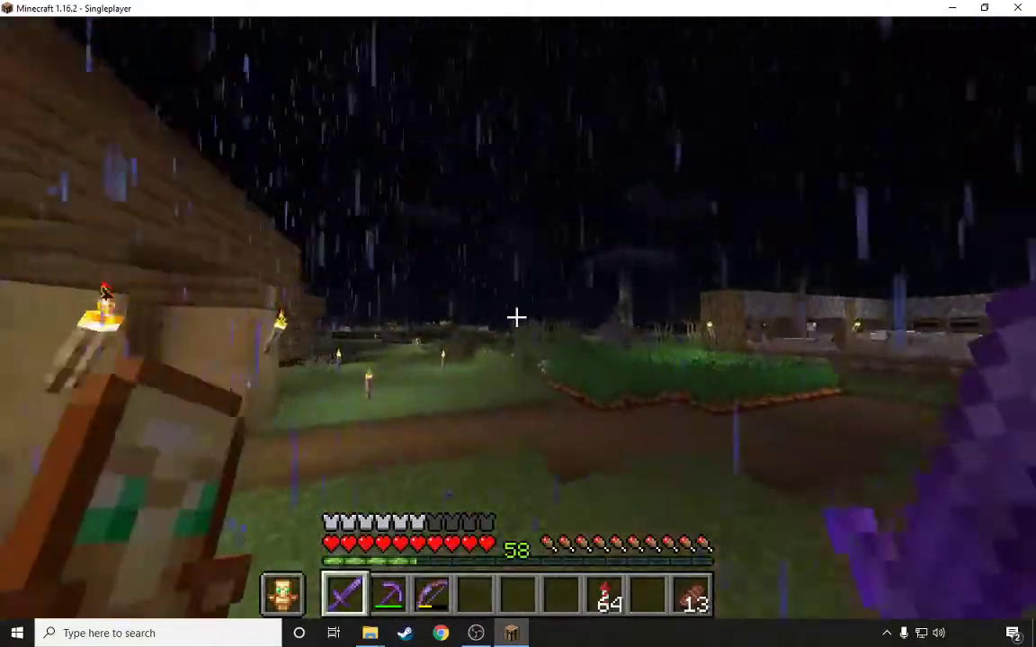
key("w")
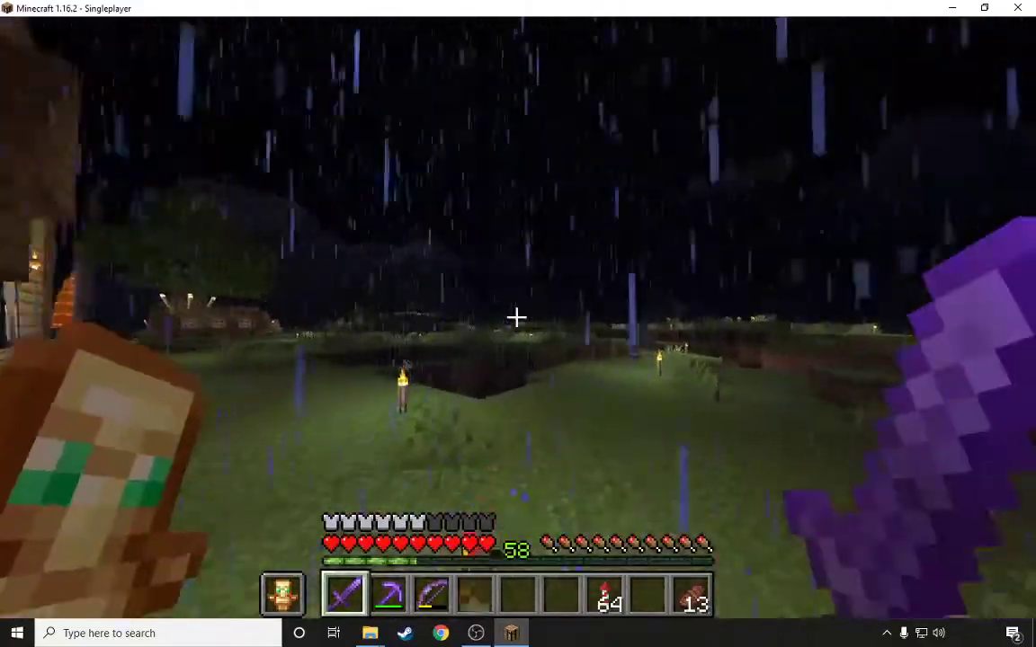
scroll(515, 317, "down", 4)
key("w")
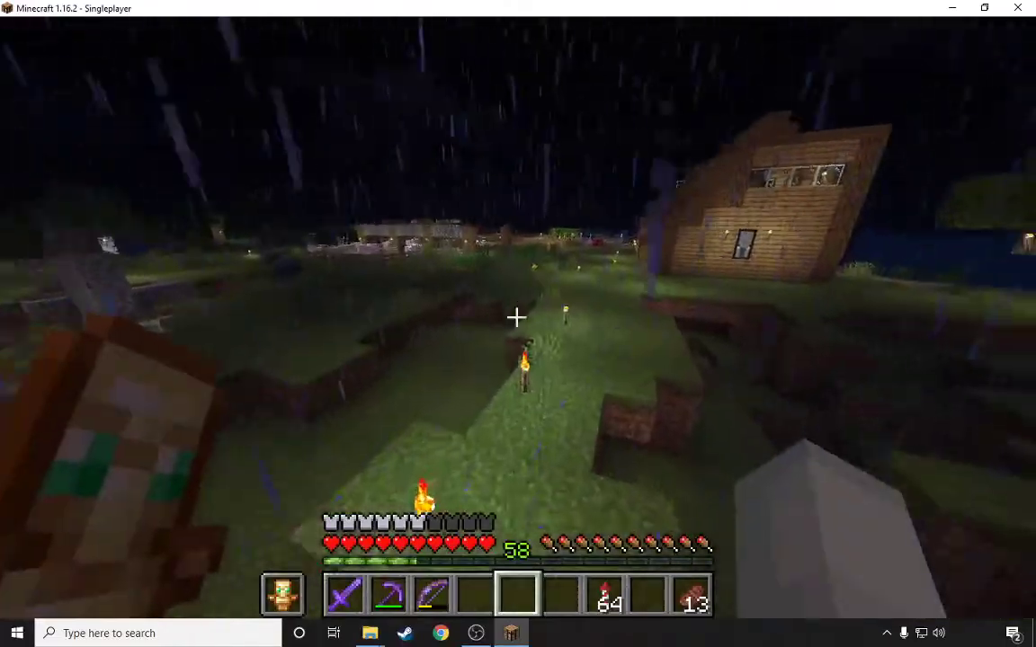
key("w")
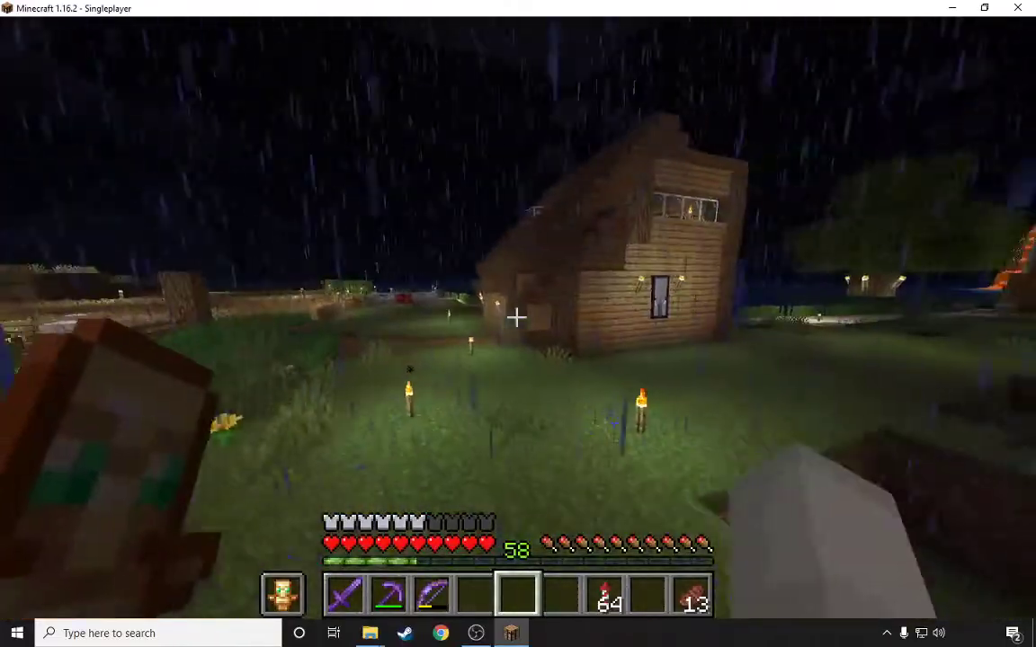
key("w")
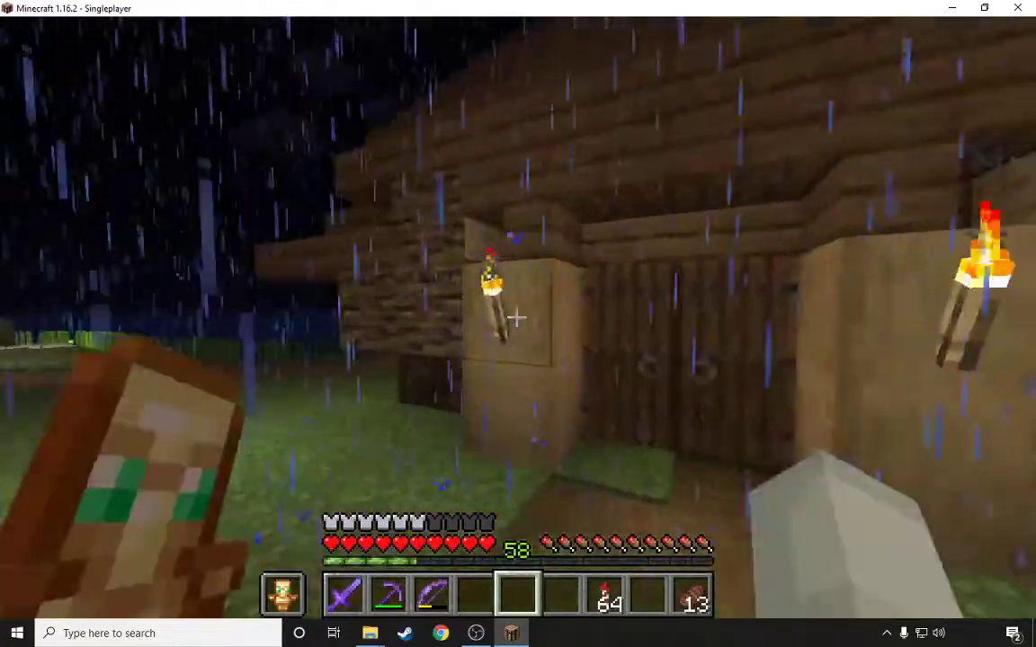
mouse_move(517, 317)
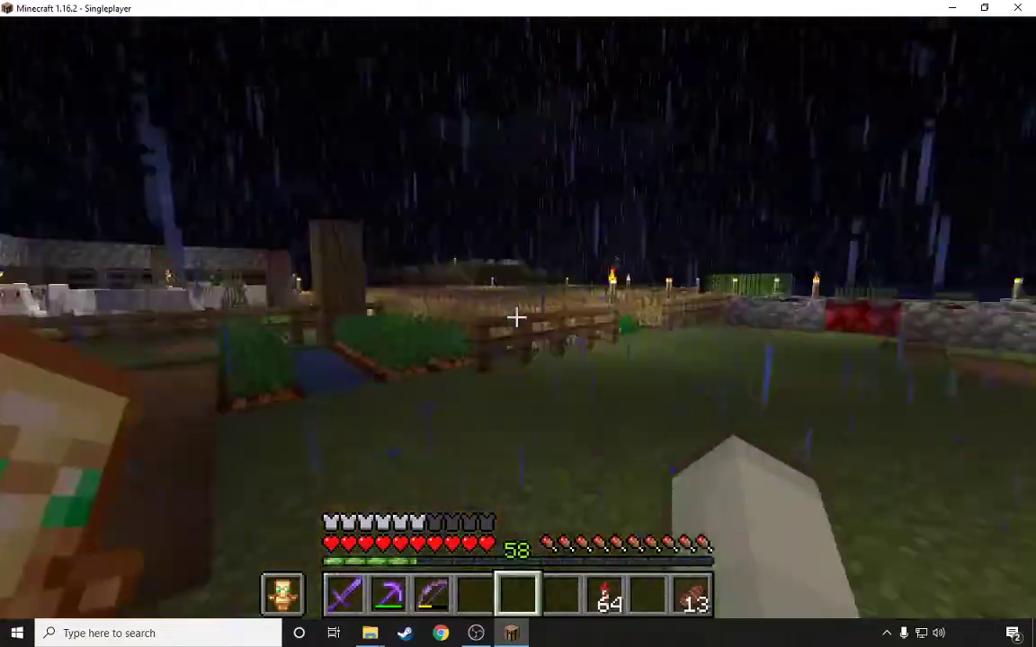